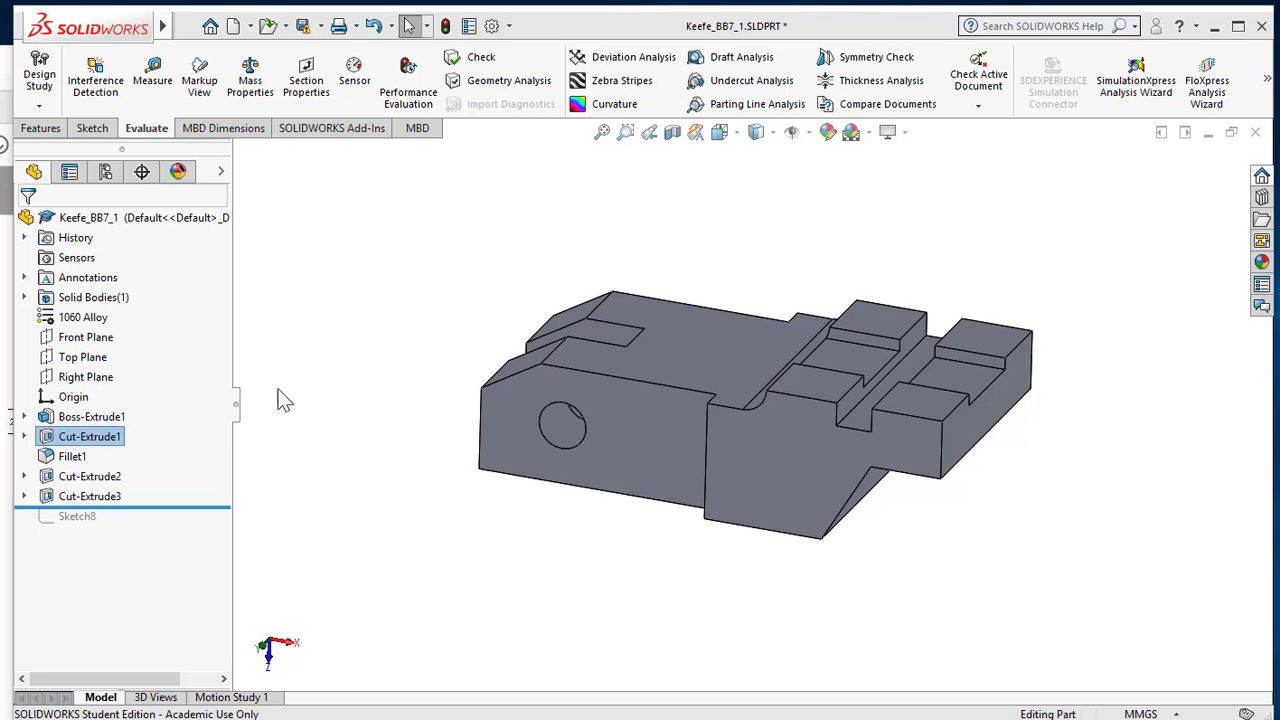
- Drag the rollback bar up to just below Cut-Extrude1, hiding Fillet1 and the later cuts
mouse_move(150, 507)
left_mouse_down()
mouse_move(160, 522)
mouse_move(186, 507)
mouse_move(173, 432)
mouse_move(164, 448)
left_mouse_up()
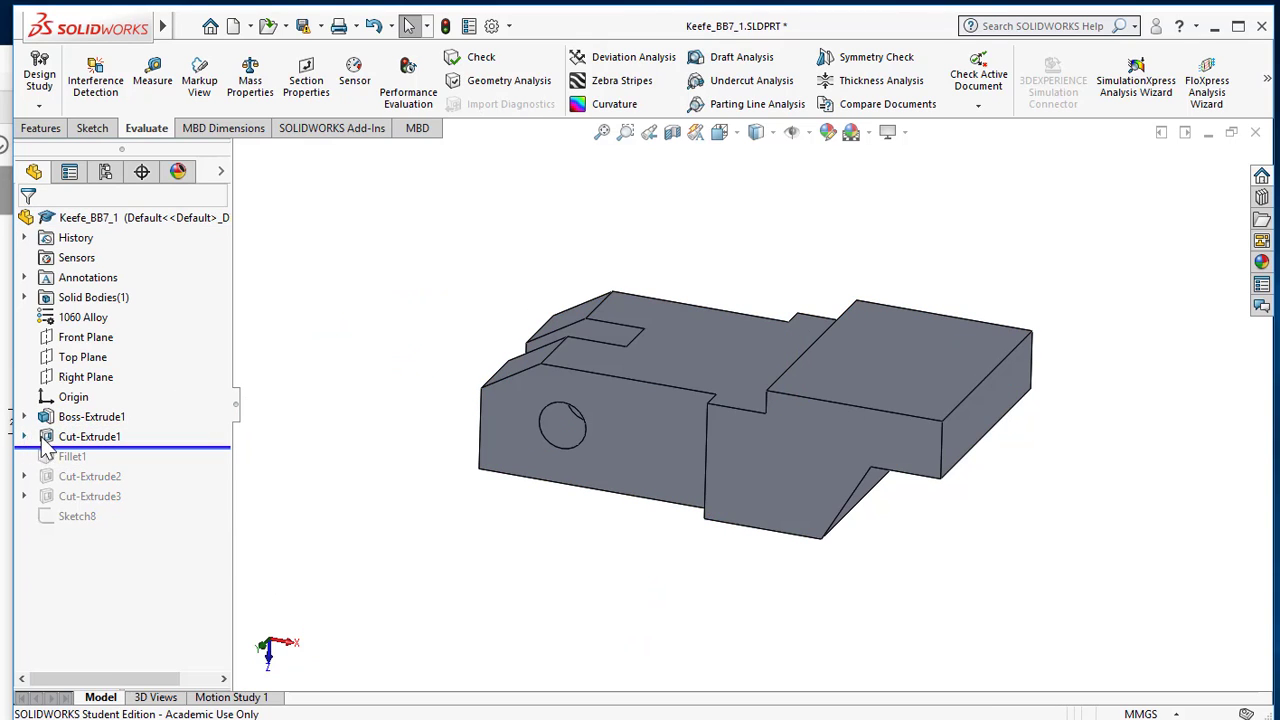
- Edit Cut-Extrude1 so its selected contours are only Sketch4's top and bottom rectangles
left_click(75, 440)
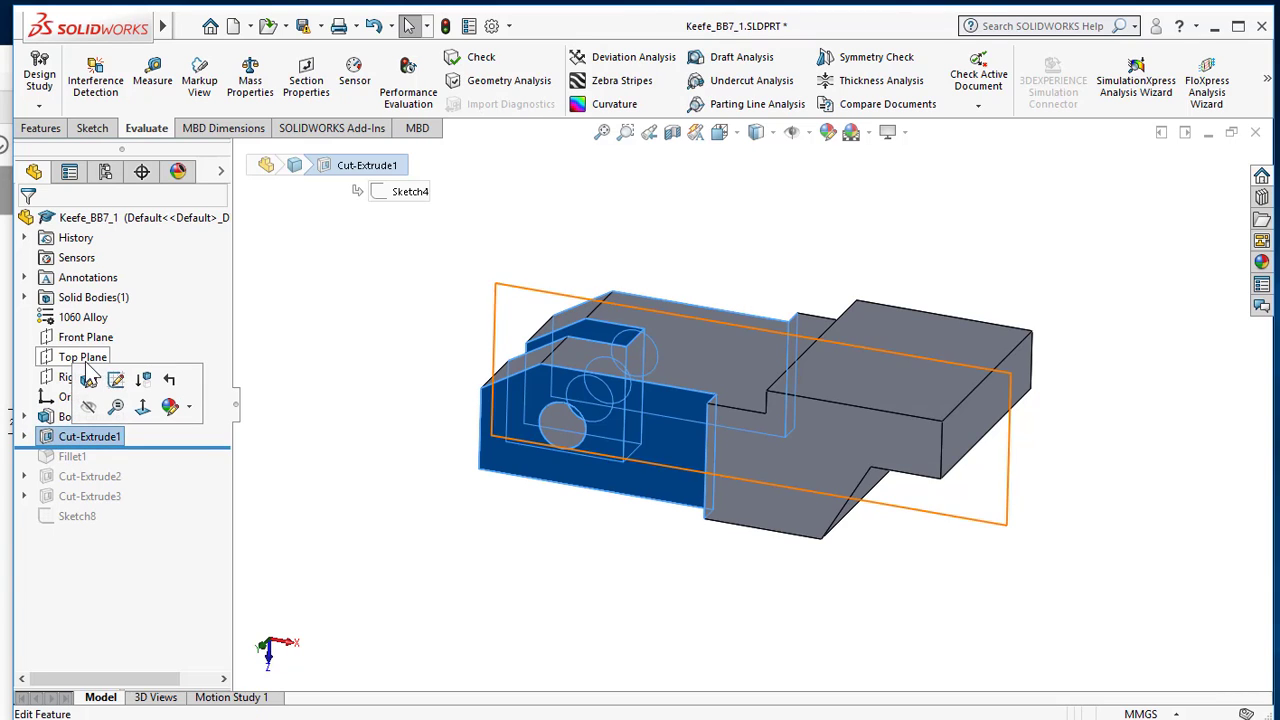
left_click(88, 390)
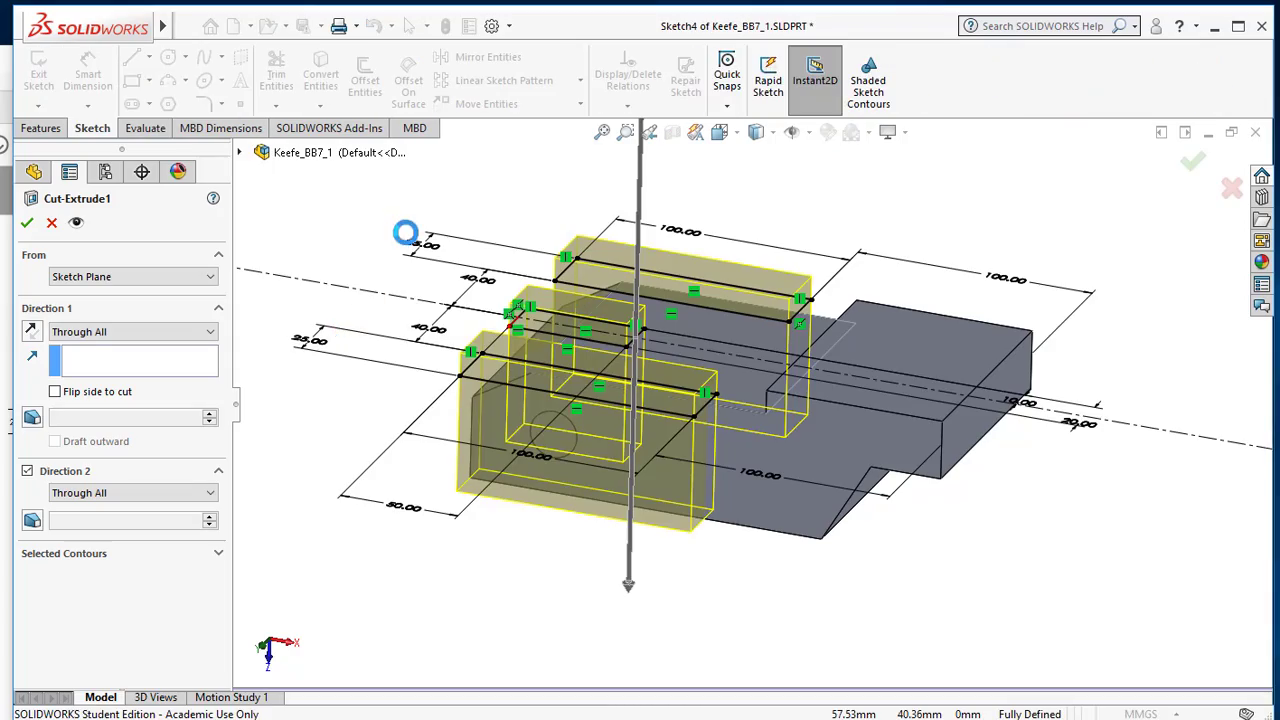
middle_click_drag(478, 428, 497, 357)
key("ctrl+8")
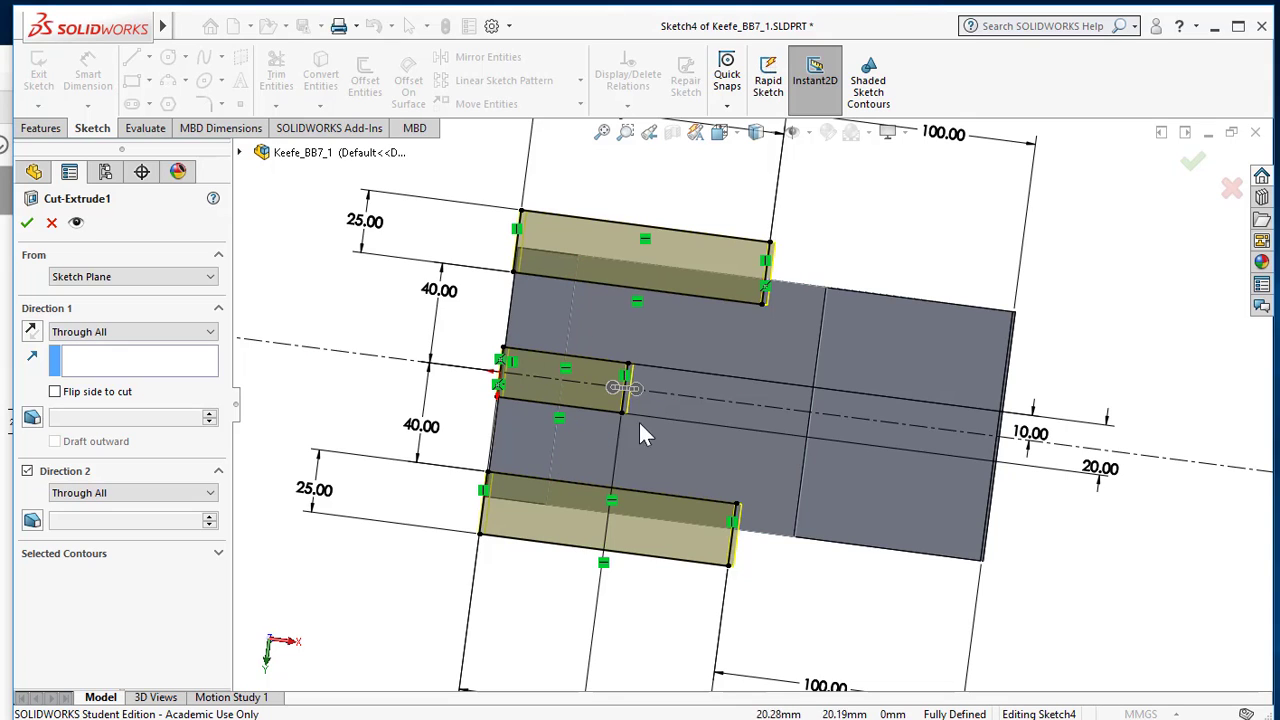
left_click(219, 553)
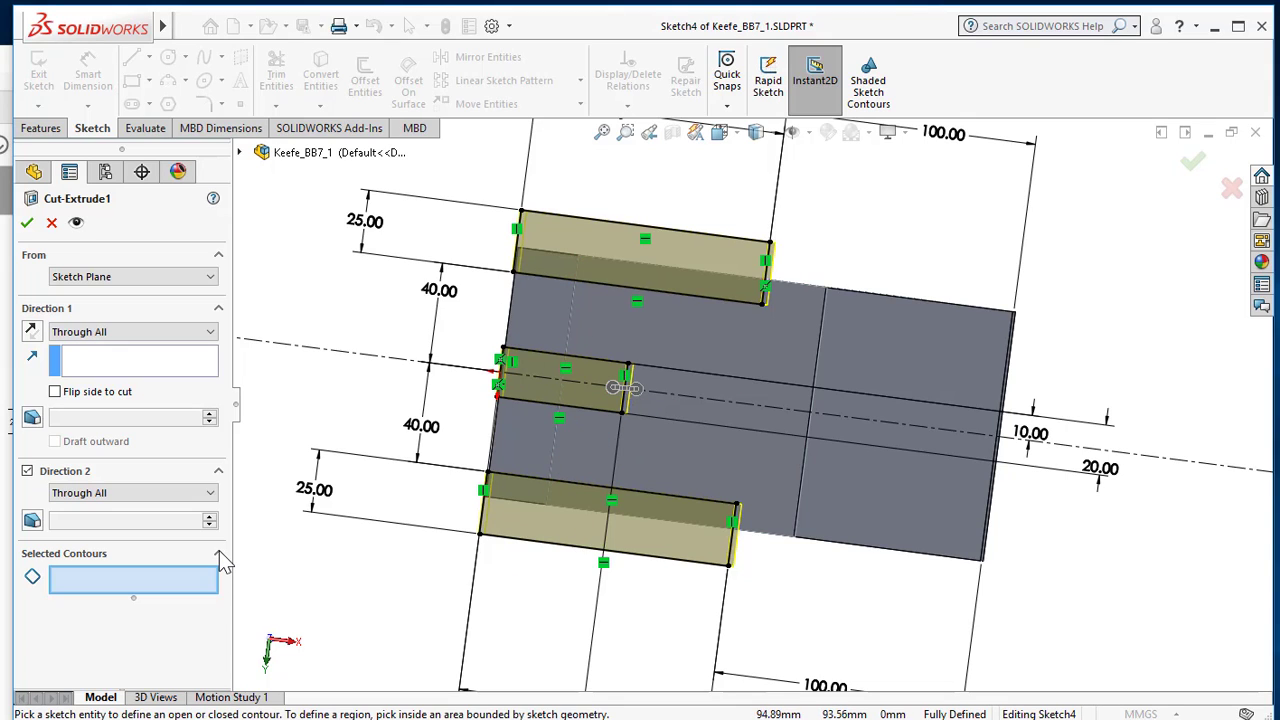
left_click(554, 217)
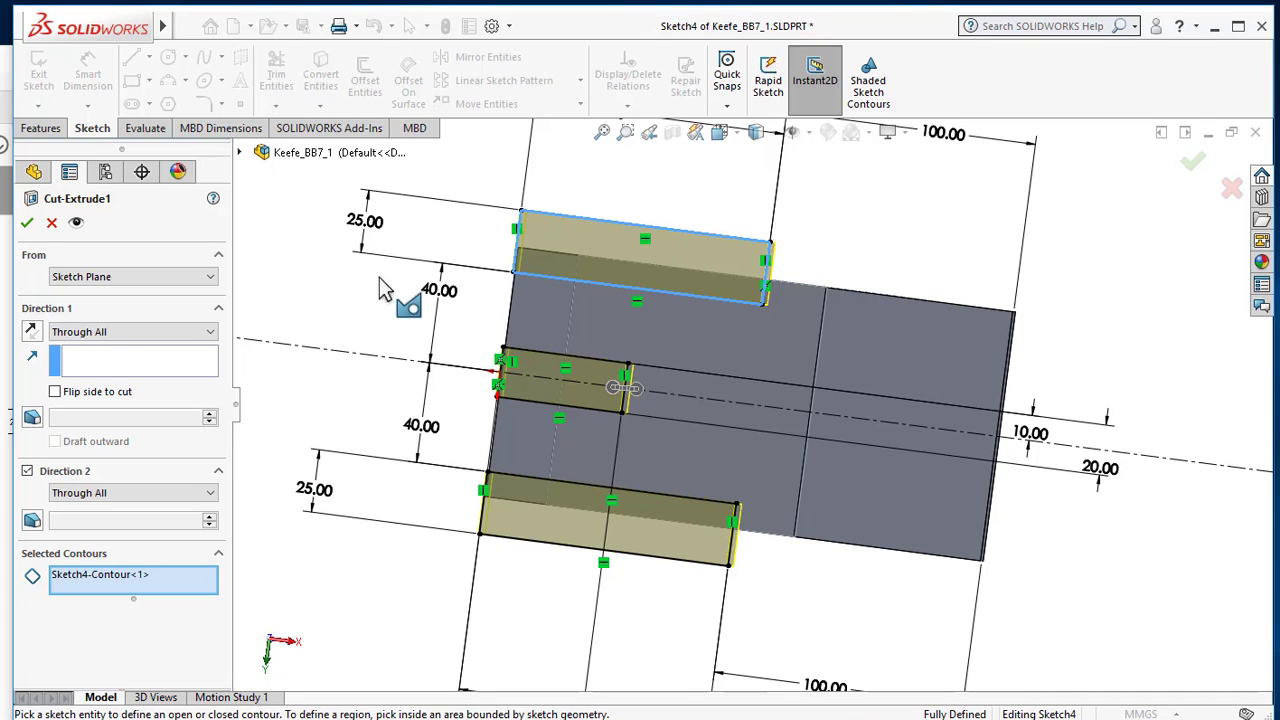
left_click(511, 541)
mouse_move(508, 587)
middle_mouse_down()
mouse_move(520, 600)
mouse_move(494, 474)
mouse_move(540, 440)
mouse_move(515, 392)
middle_mouse_up()
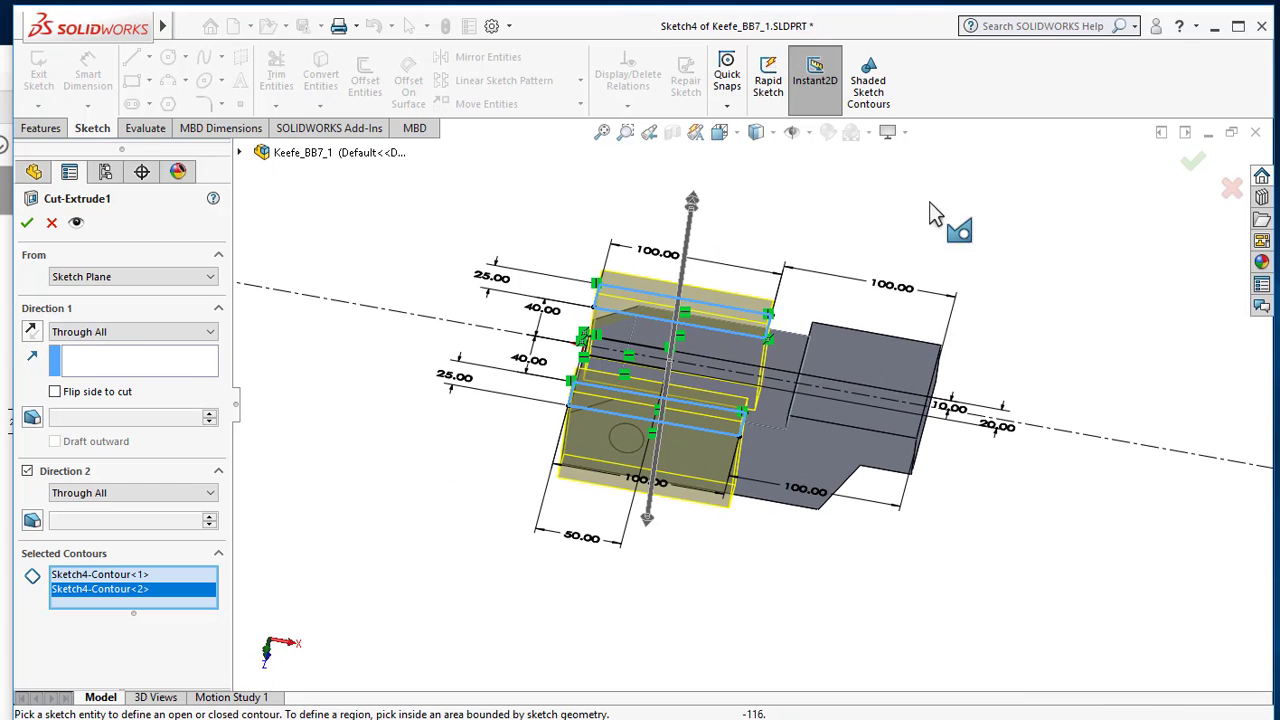
left_click(1193, 168)
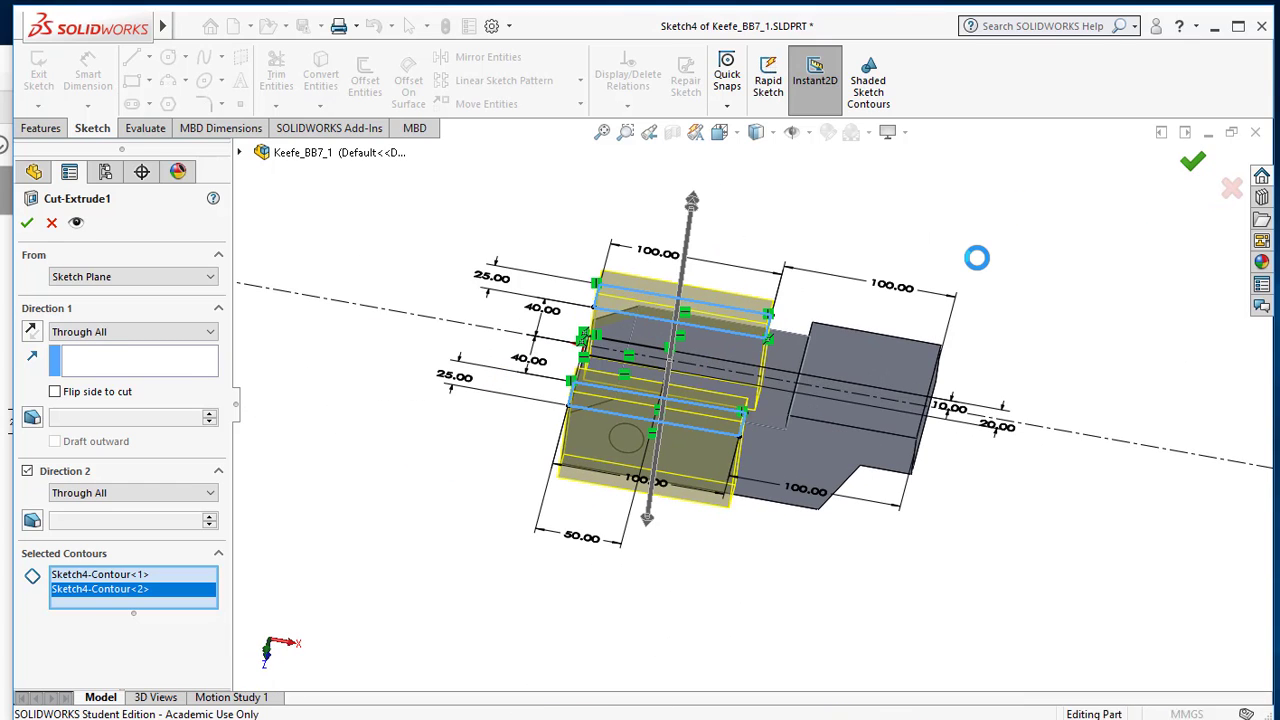
middle_click_drag(462, 465, 519, 637)
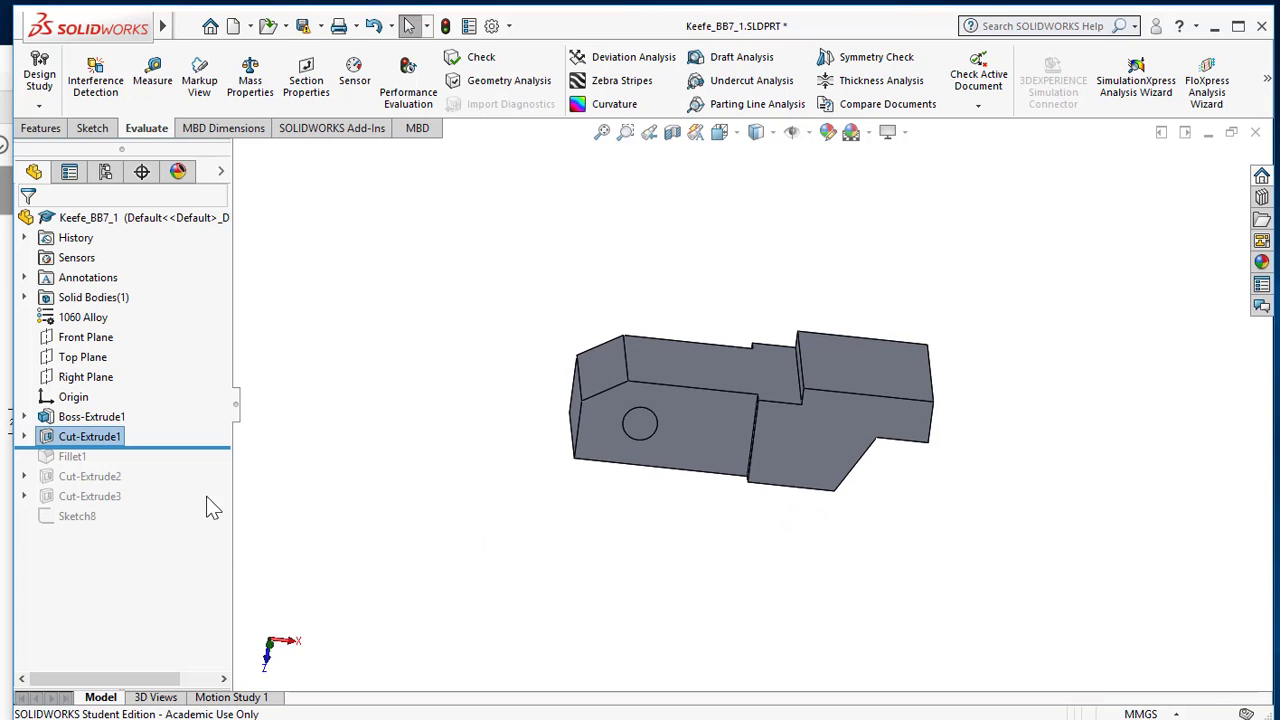
- Roll forward past Cut-Extrude3 and Sketch8 to show the Ø180 circle, then select Sketch8
left_click_drag(208, 452, 214, 506)
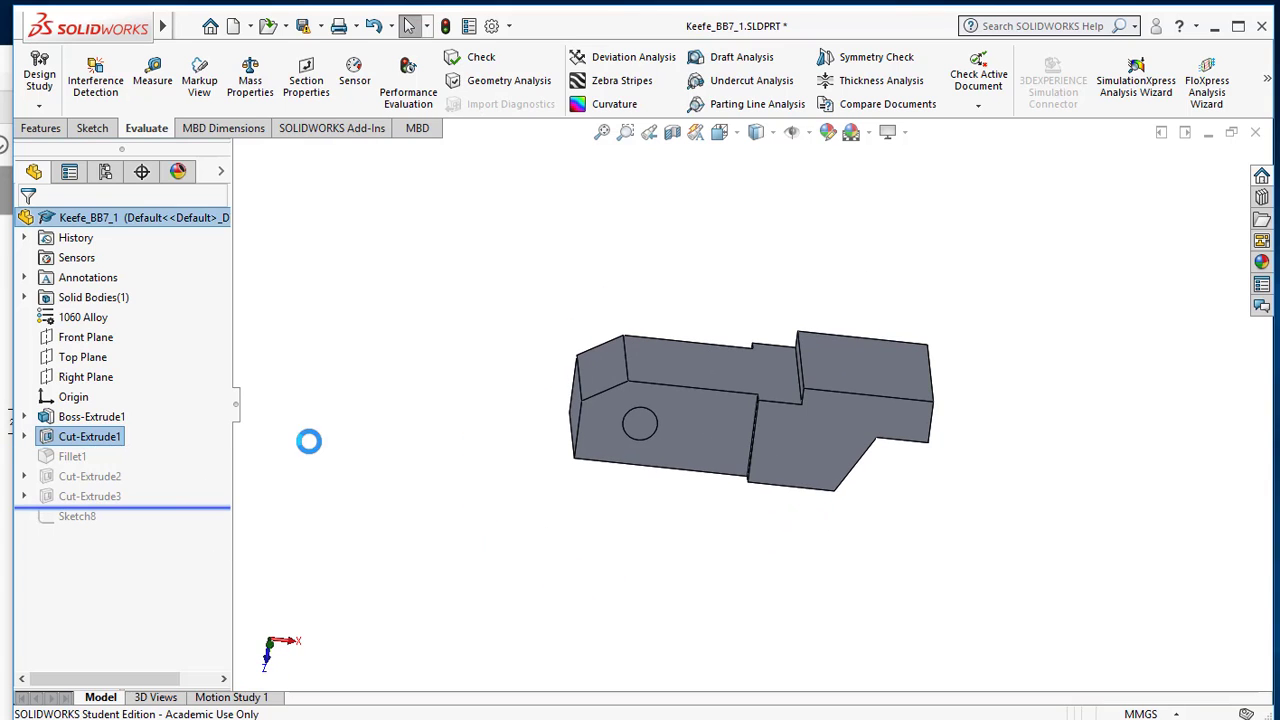
middle_click_drag(443, 440, 445, 492)
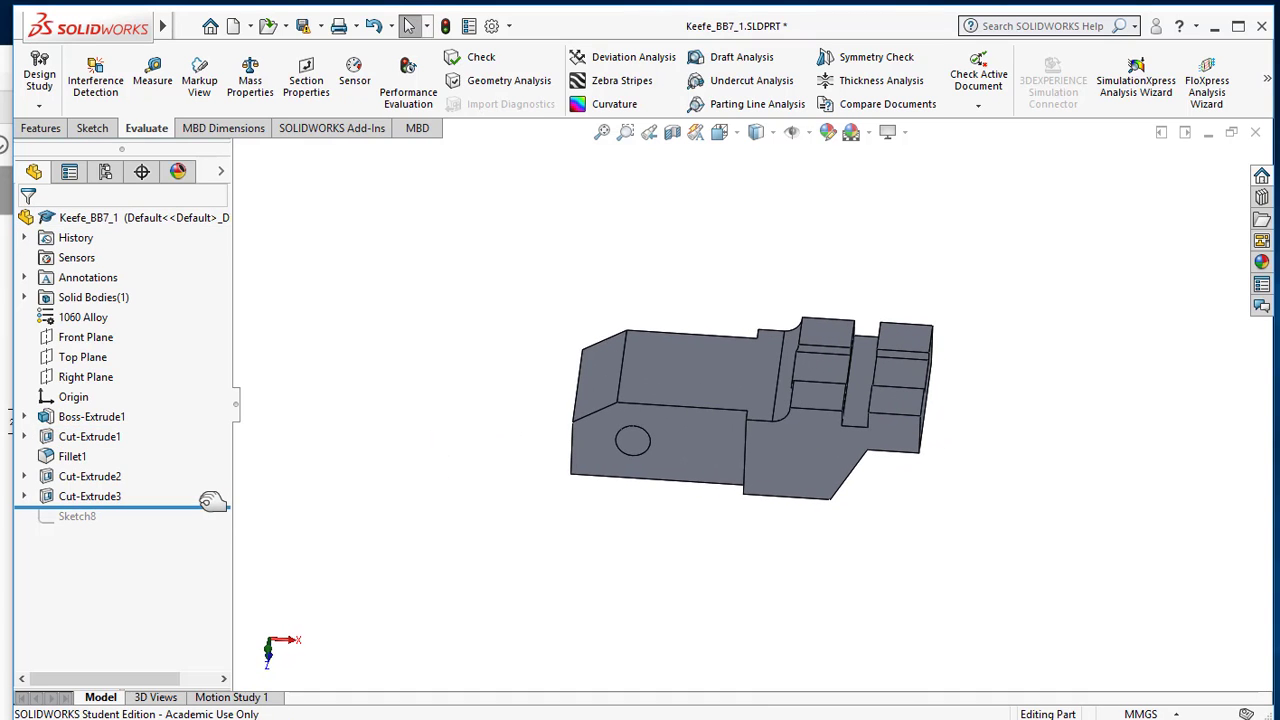
left_click_drag(206, 511, 212, 528)
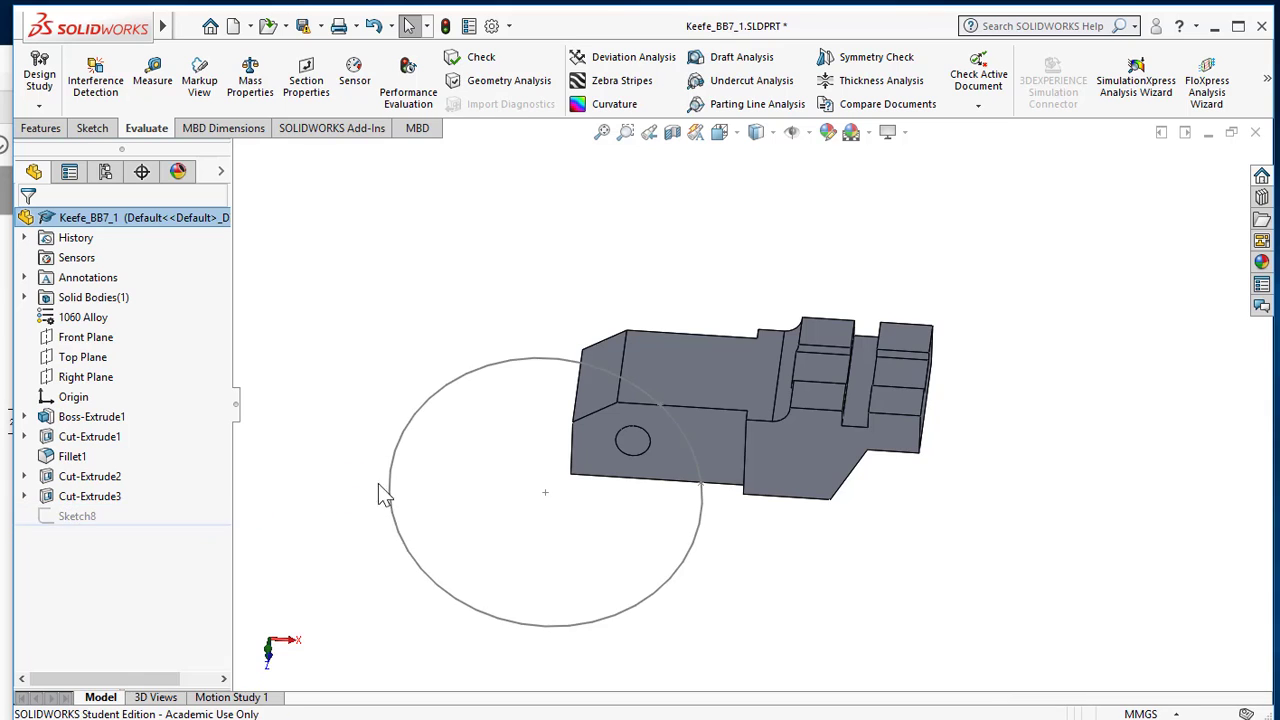
mouse_move(497, 410)
middle_mouse_down()
mouse_move(600, 429)
mouse_move(537, 484)
mouse_move(414, 503)
mouse_move(436, 499)
middle_mouse_up()
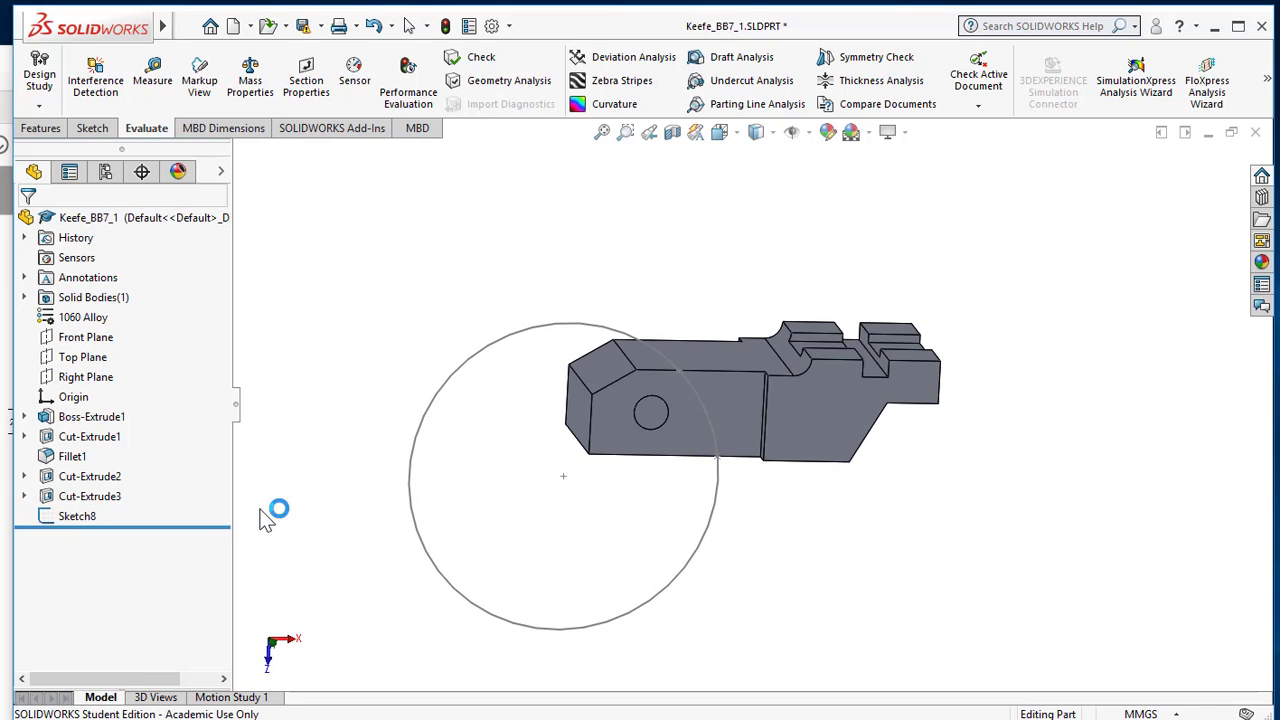
left_click(85, 517)
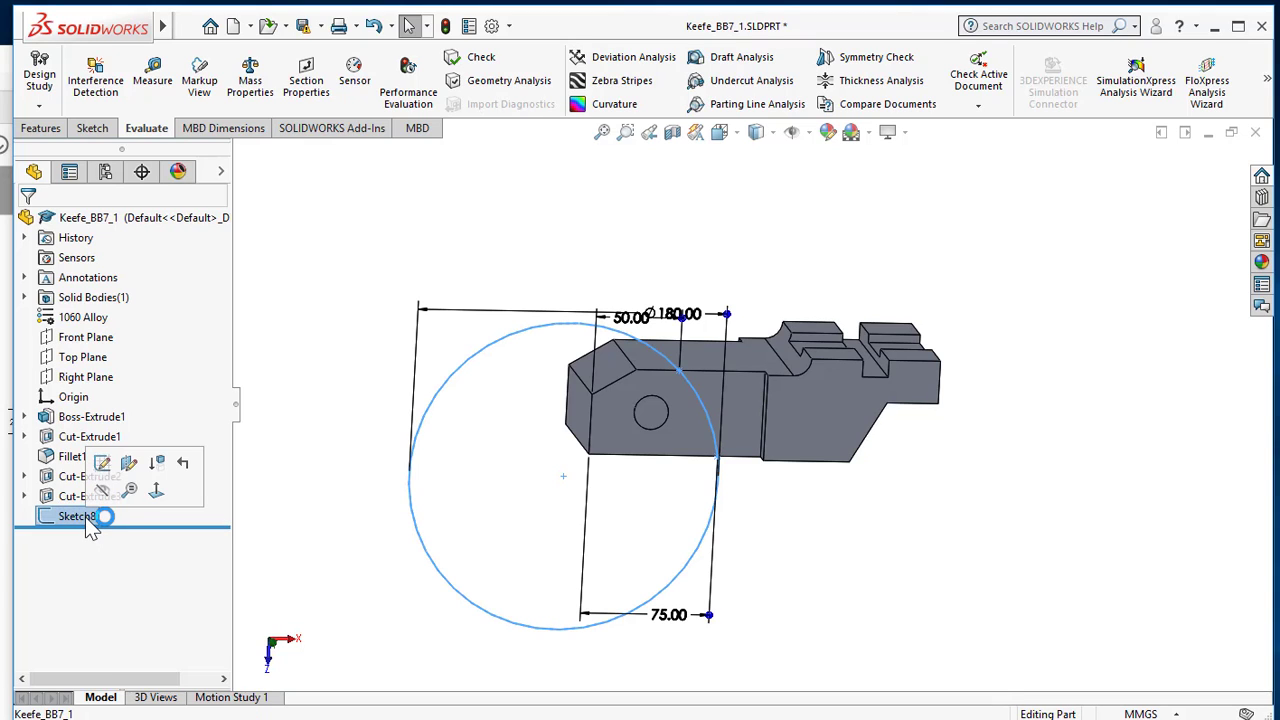
right_click(85, 517)
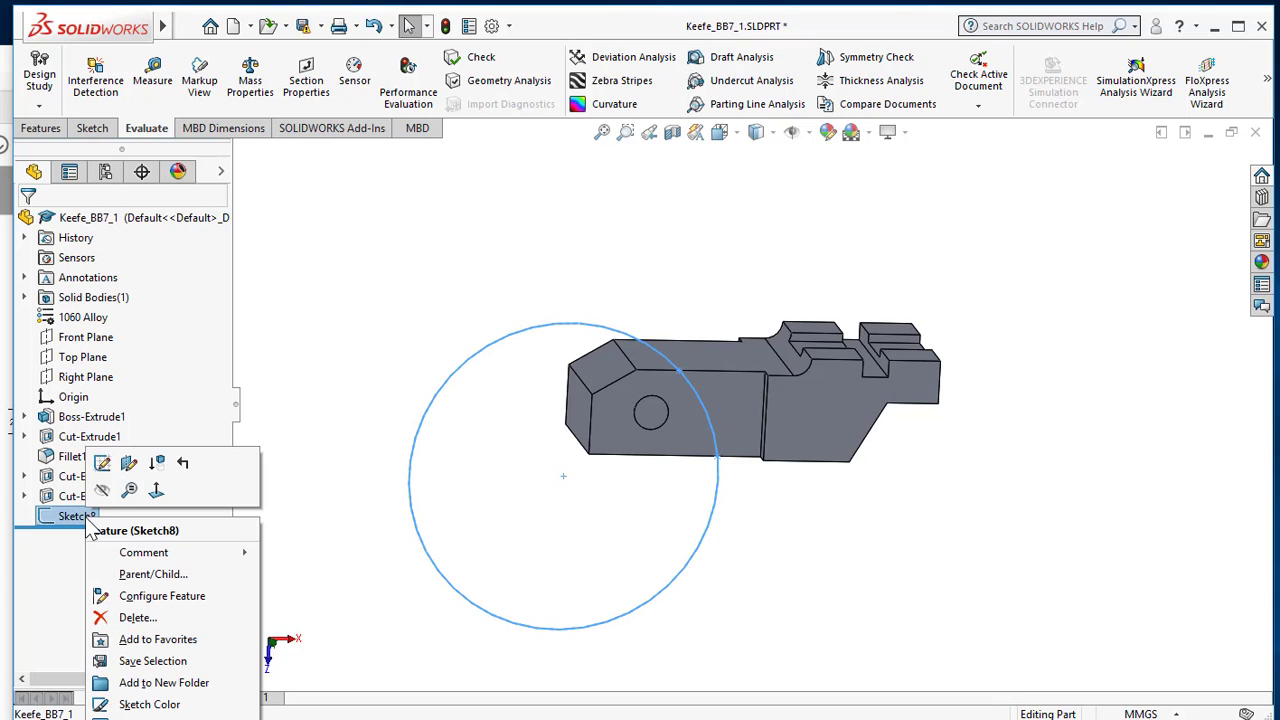
left_click(345, 482)
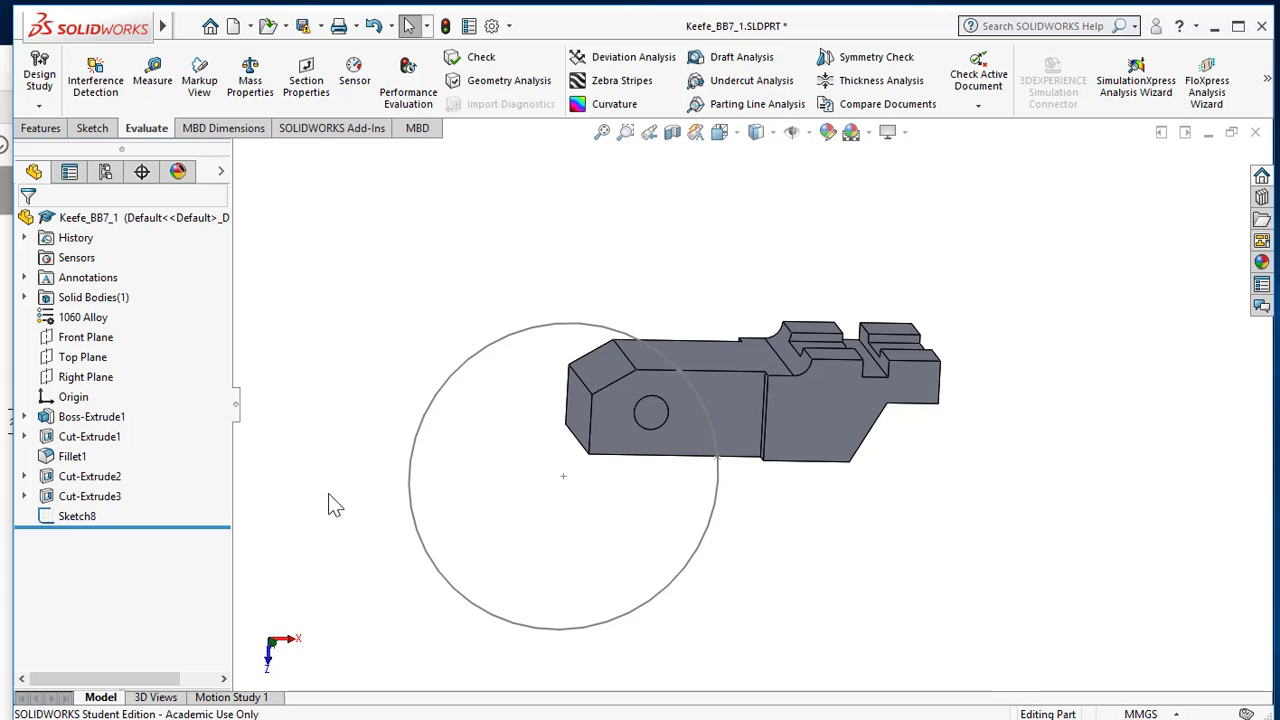
left_click(86, 518)
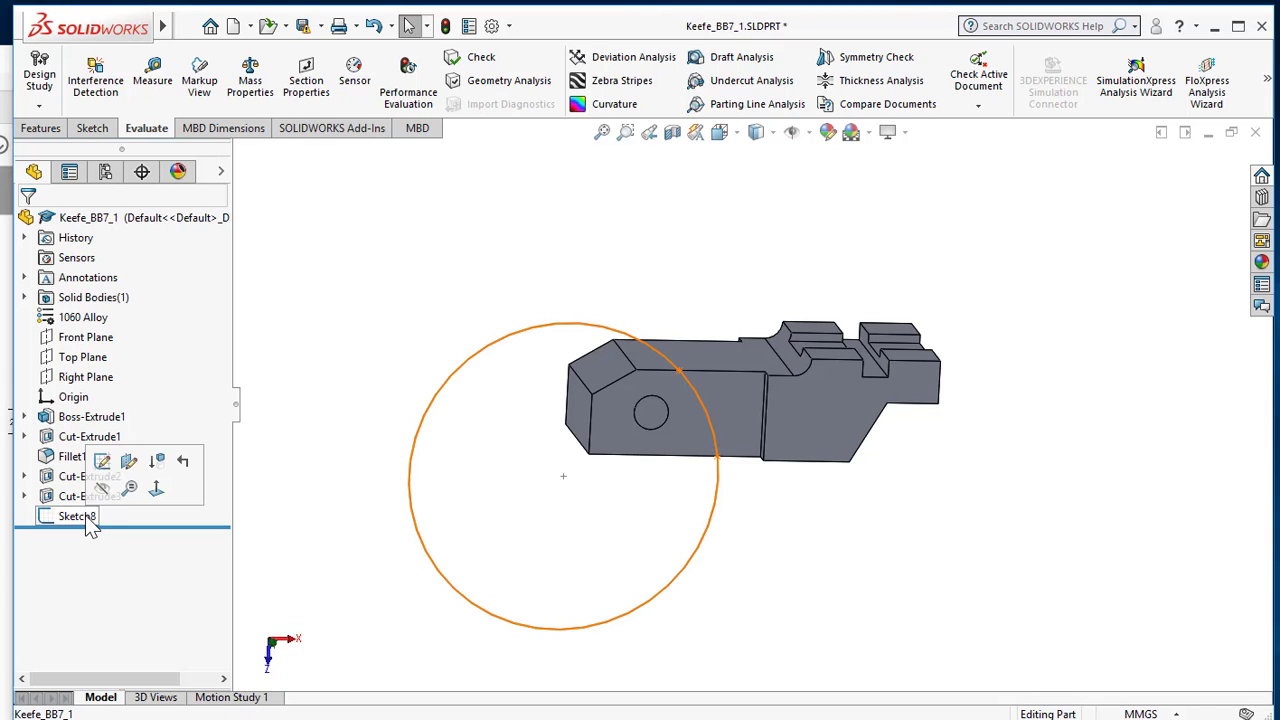
- Use Edit Sketch Plane to move Sketch8 onto the Top Plane
left_click(126, 461)
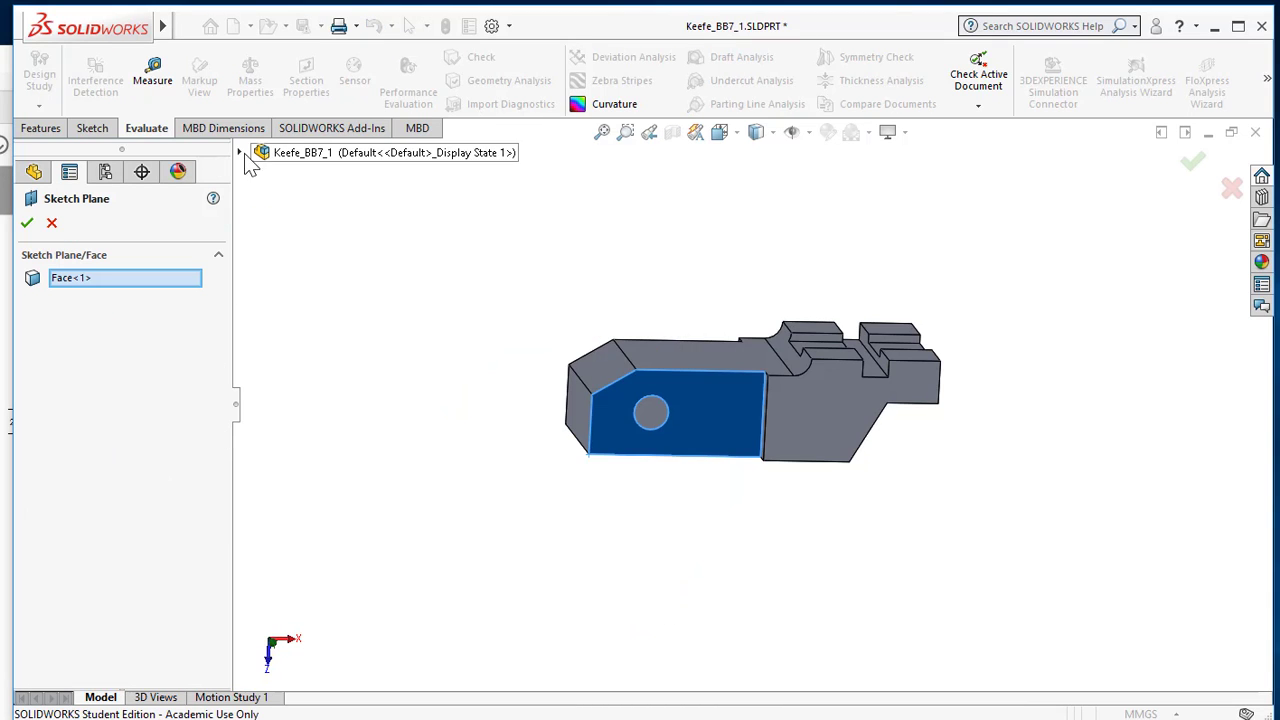
left_click(240, 153)
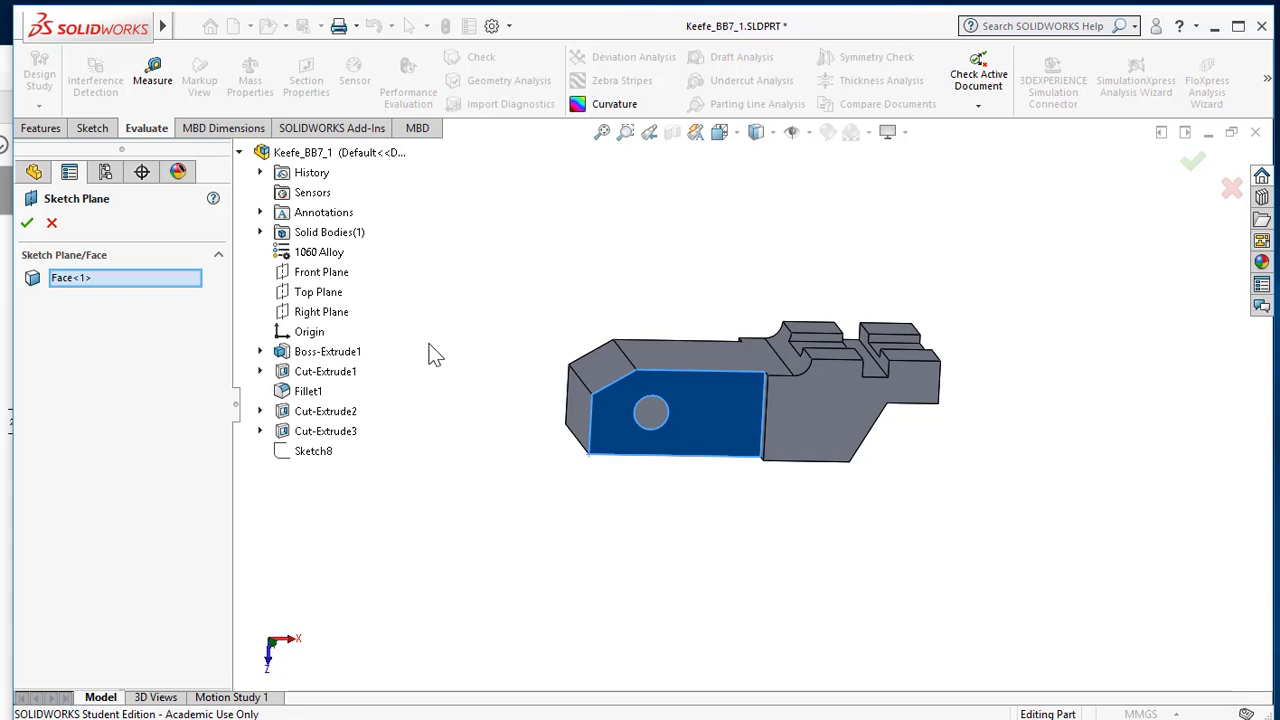
middle_click_drag(443, 332, 503, 366)
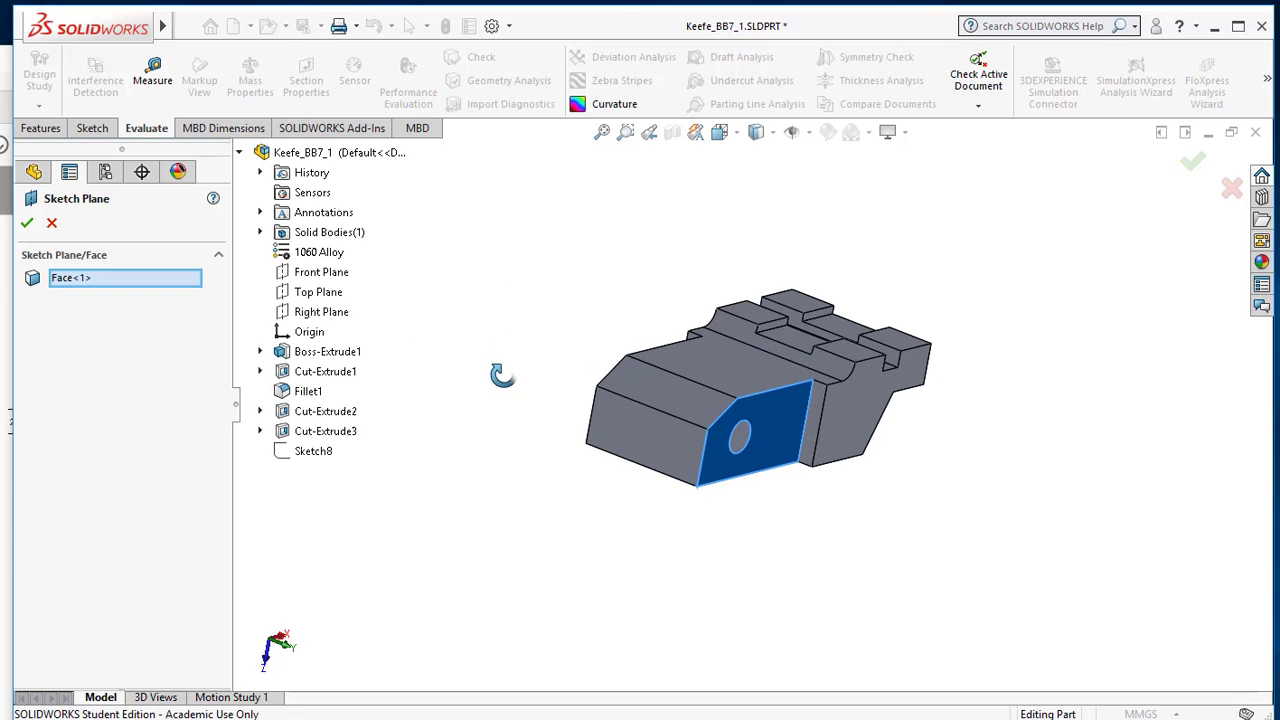
left_click(316, 293)
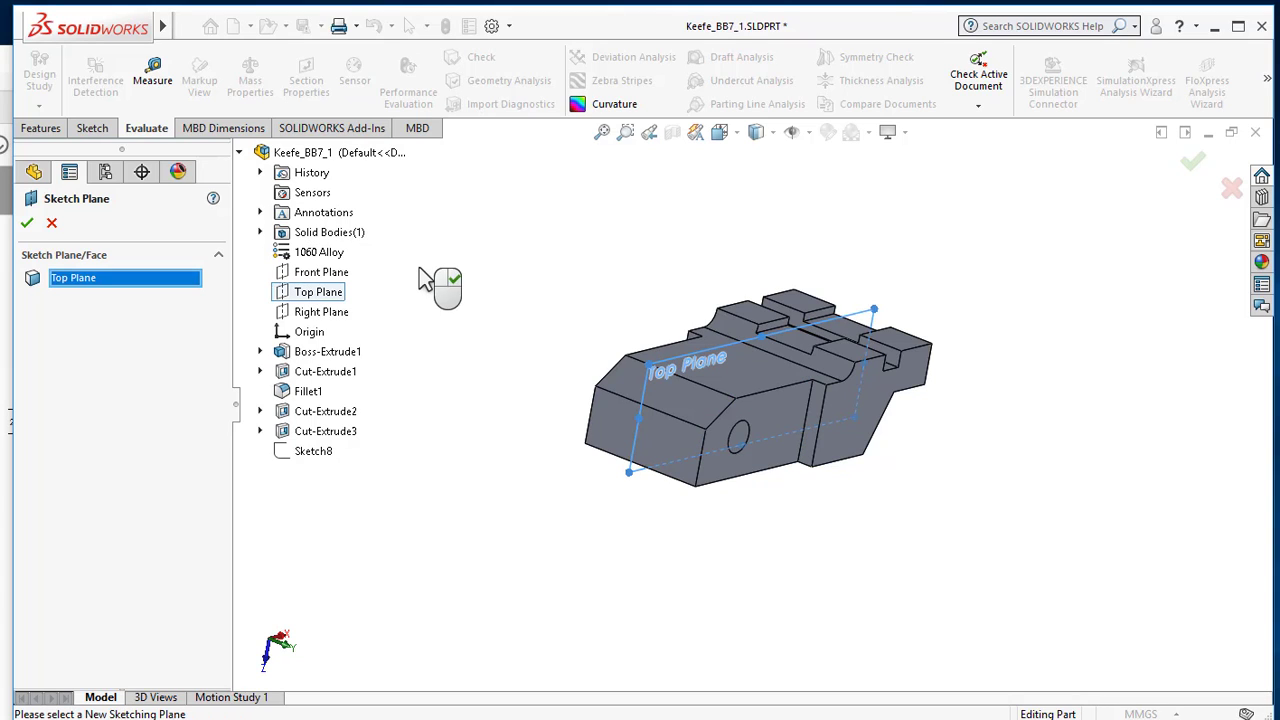
left_click(27, 223)
middle_click_drag(408, 255, 306, 286)
- Edit Sketch8 and drag its Ø180.00 diameter dimension below the circle
middle_click_drag(470, 318, 365, 430)
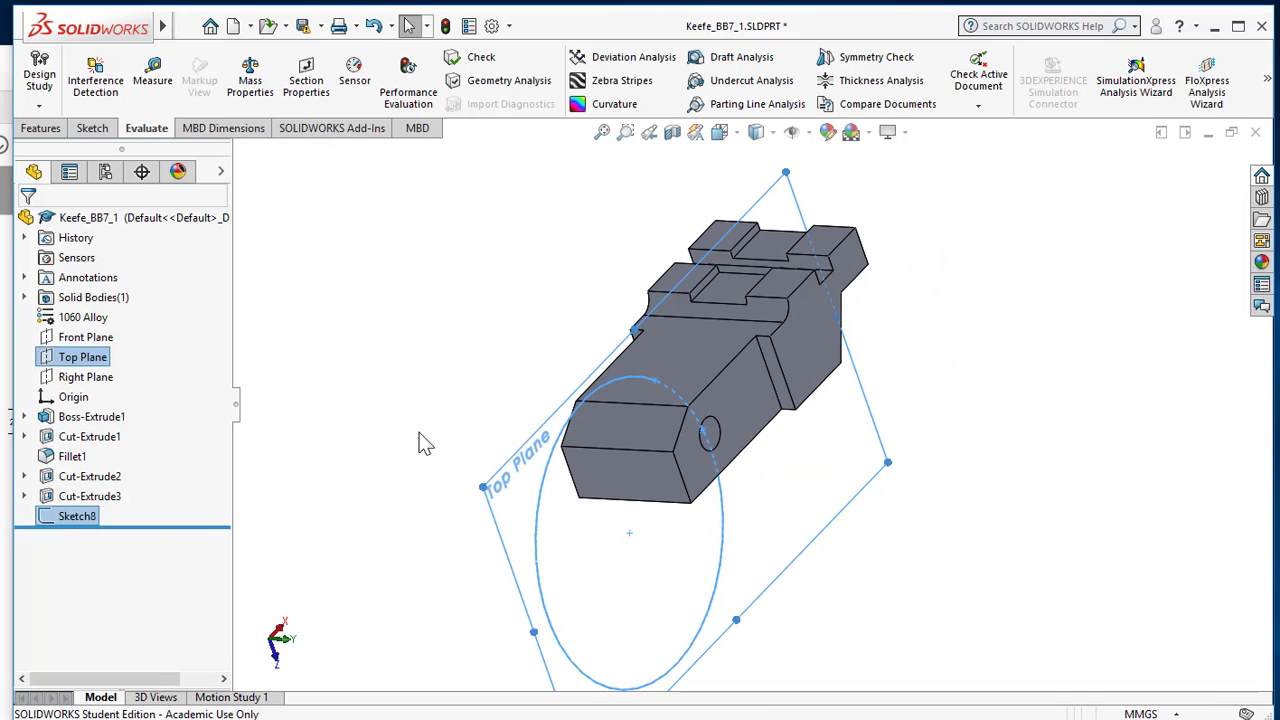
left_click(78, 515)
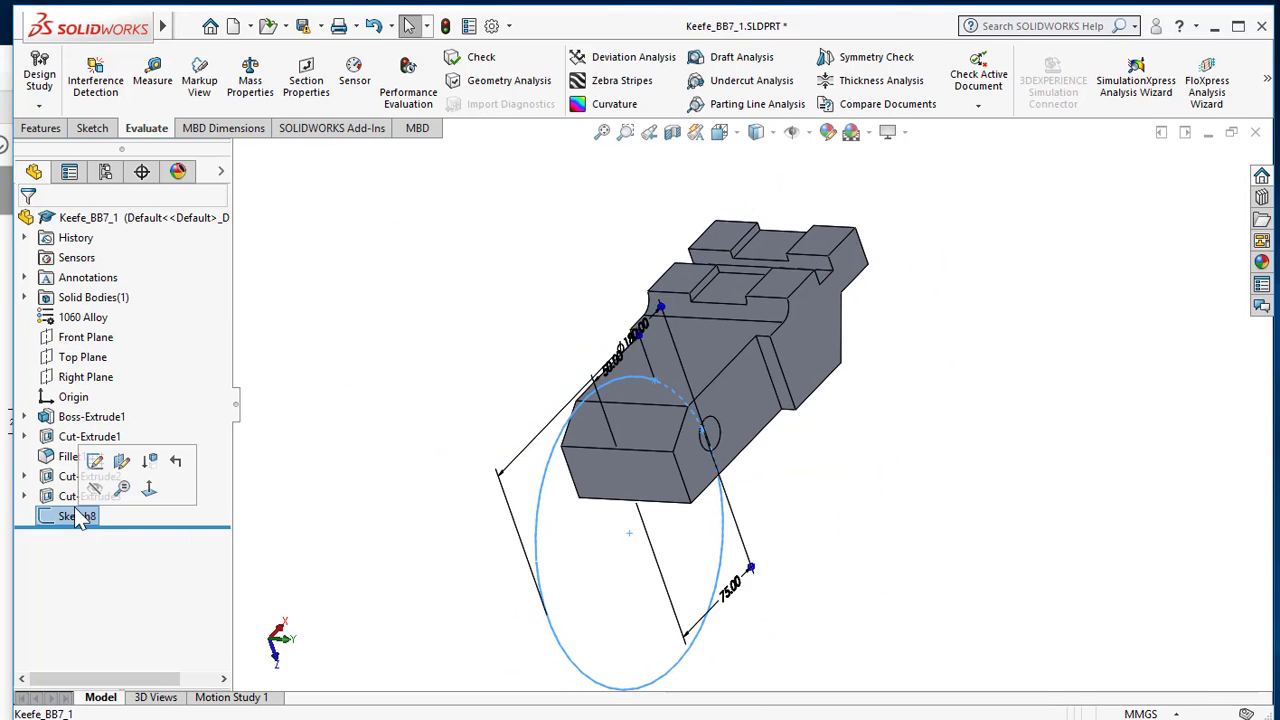
left_click(95, 462)
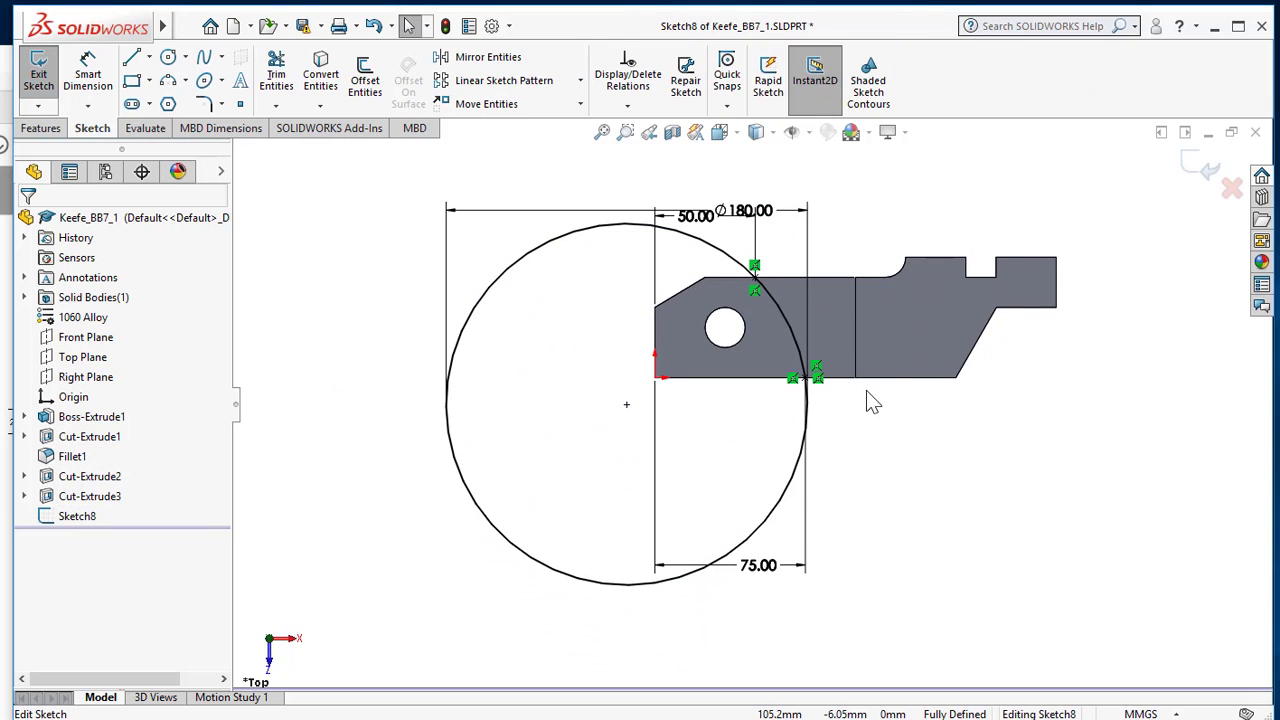
scroll(866, 389, "down", 2)
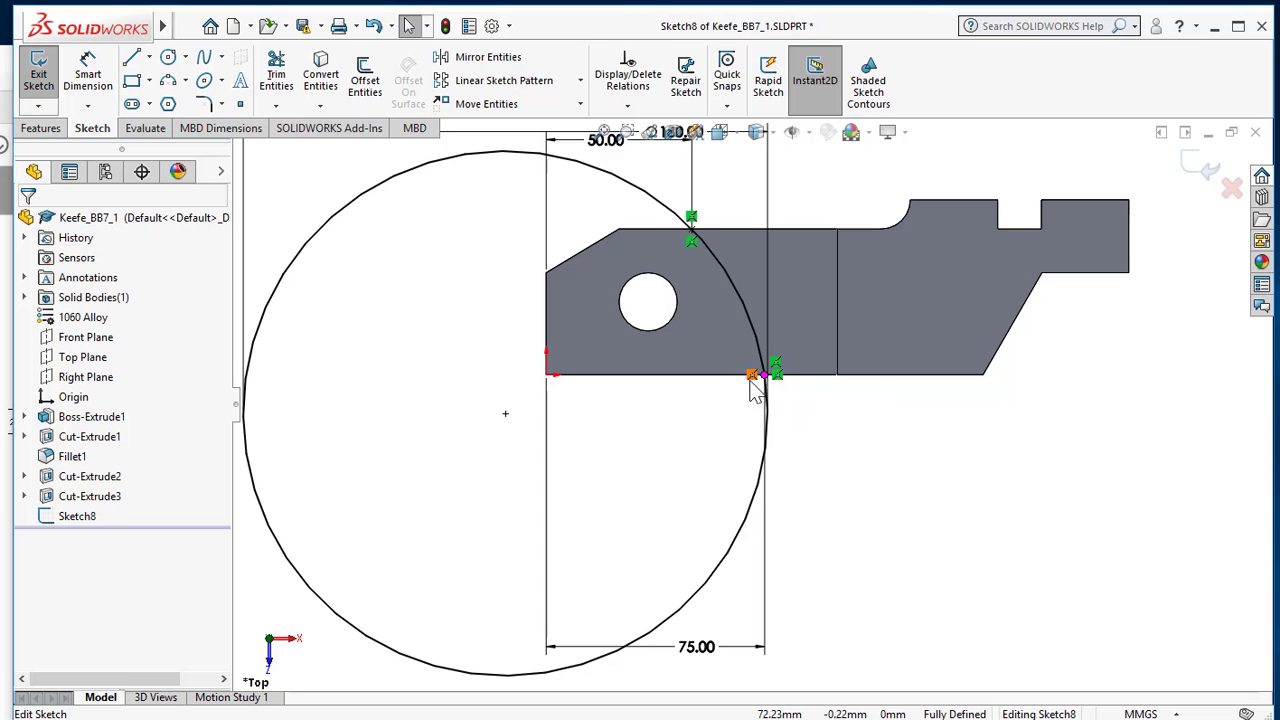
scroll(707, 272, "up", 1)
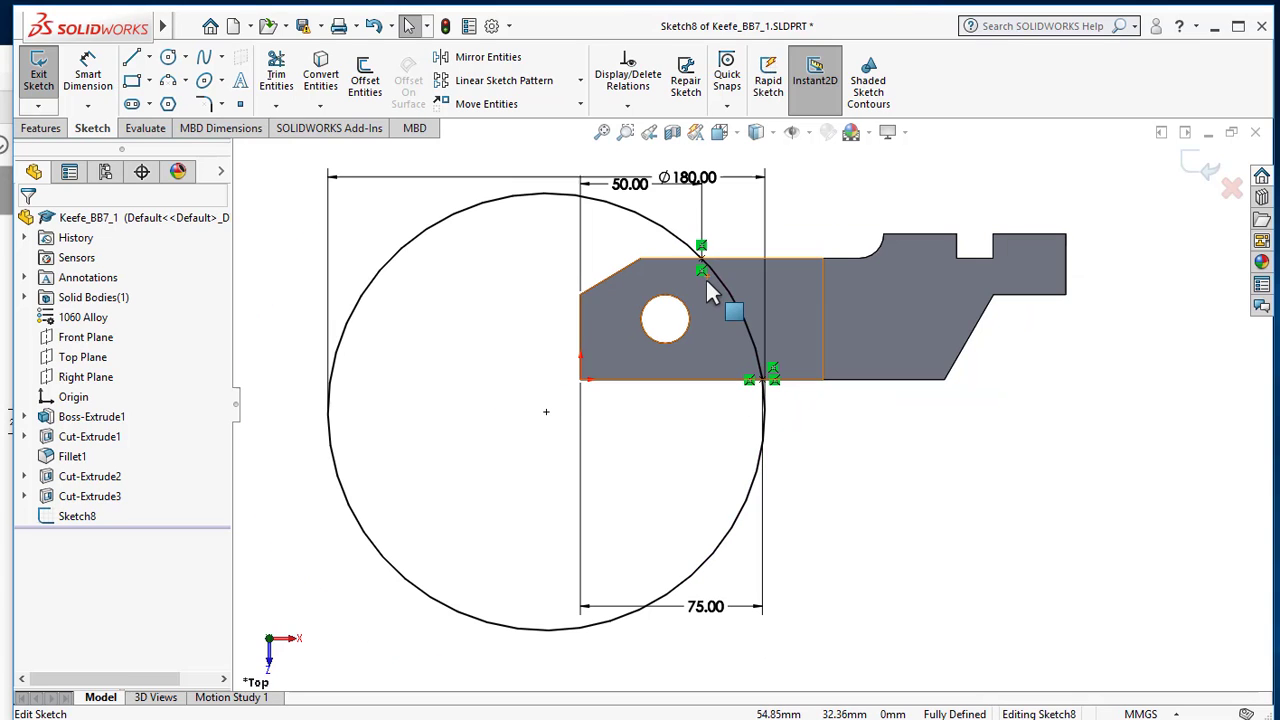
scroll(789, 409, "down", 1)
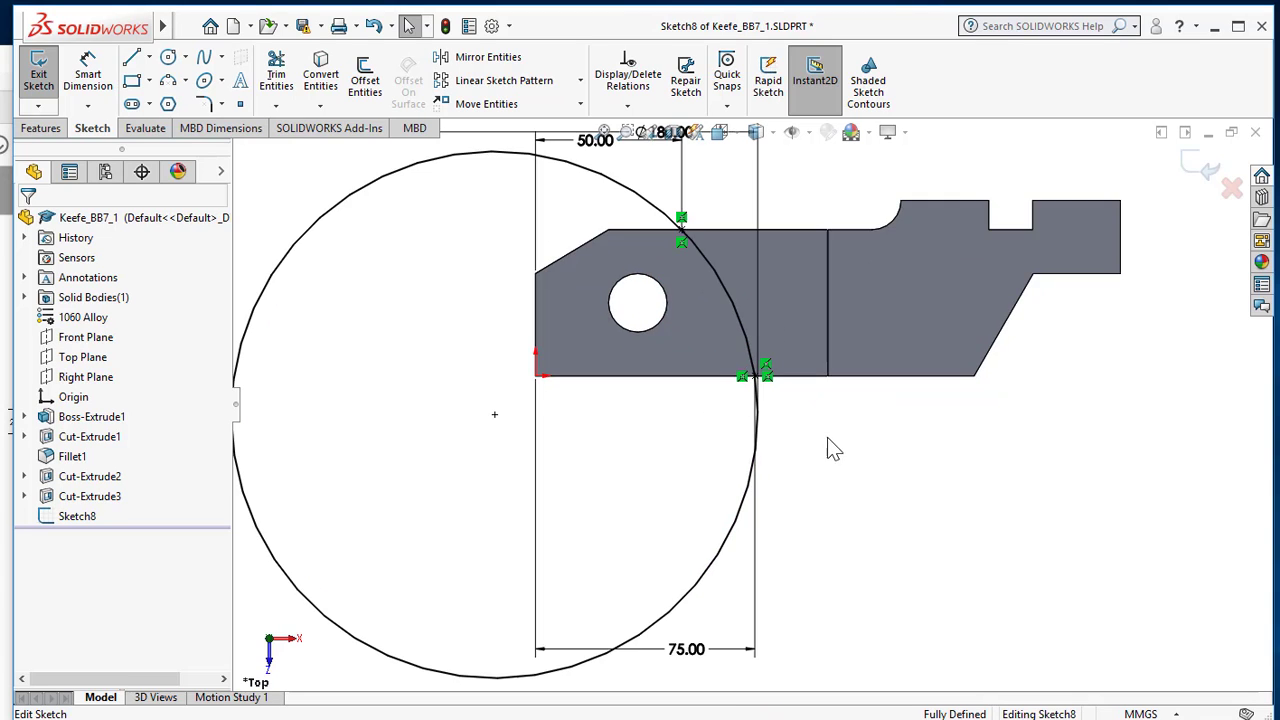
scroll(757, 405, "up", 2)
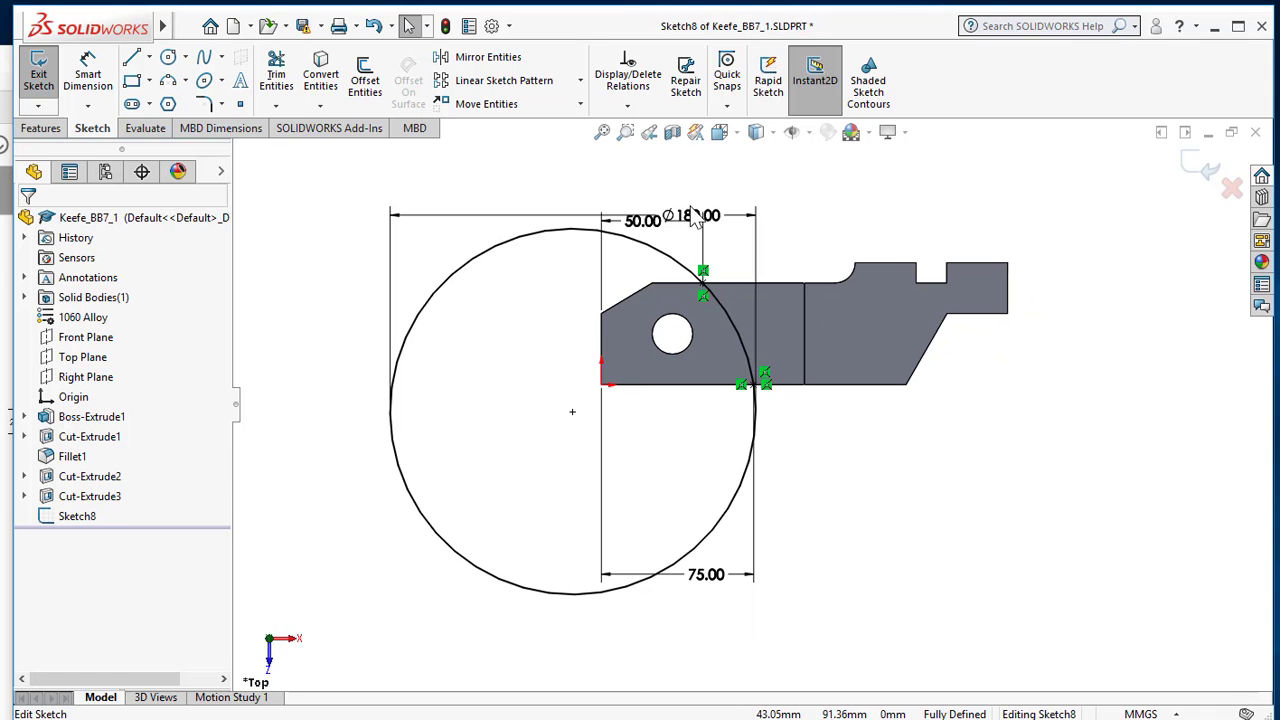
left_click_drag(615, 310, 580, 630)
left_click(580, 630)
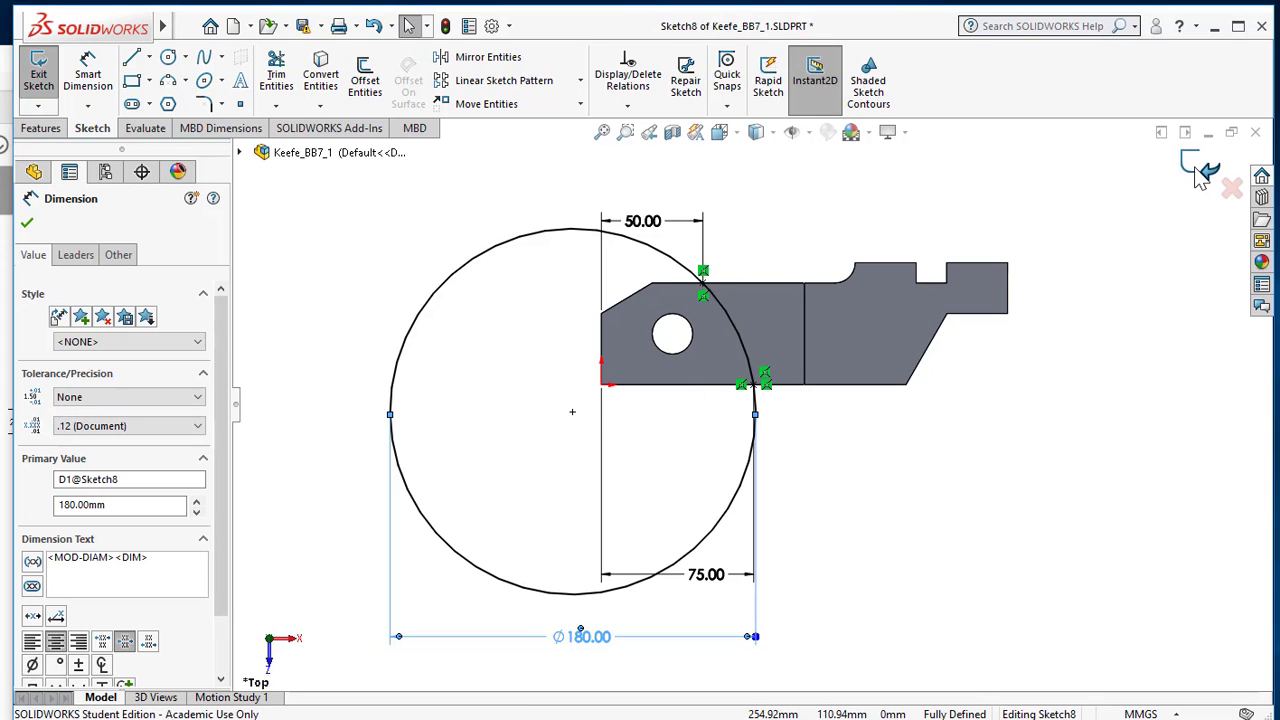
middle_click_drag(523, 294, 592, 366)
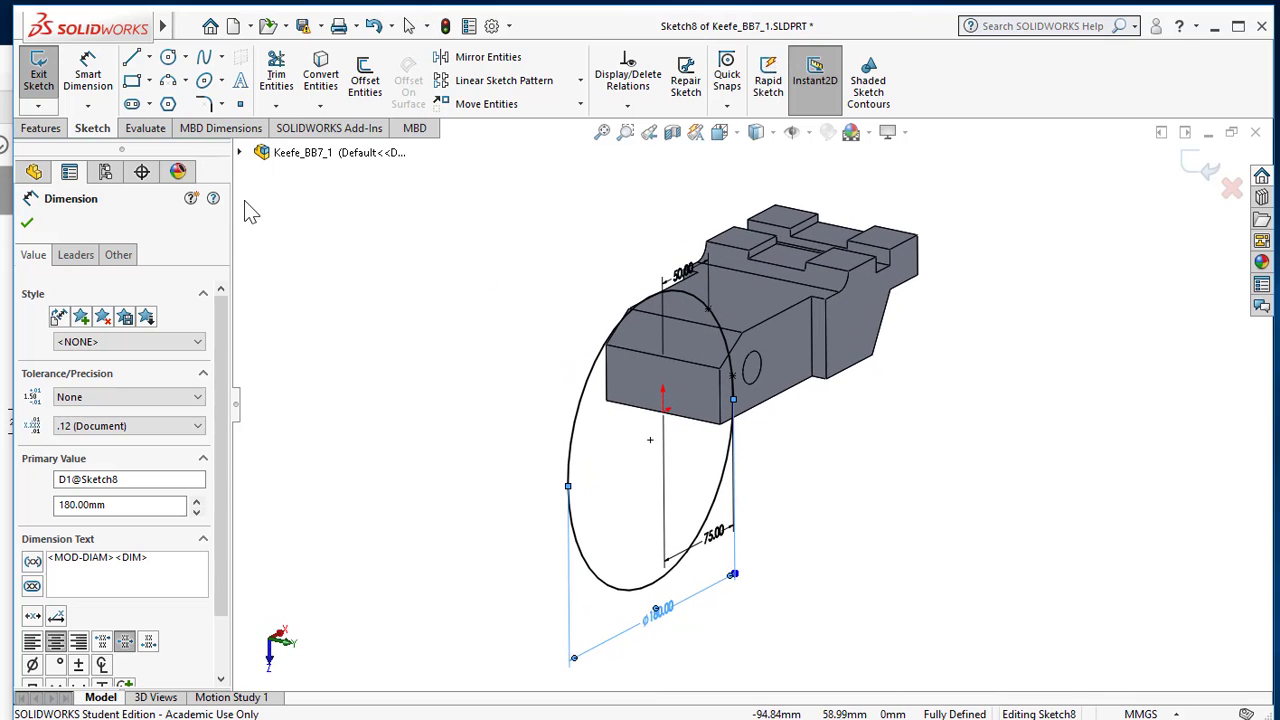
- Start an Extruded Cut from Sketch8 and check the assignment drawing's notes
left_click(50, 132)
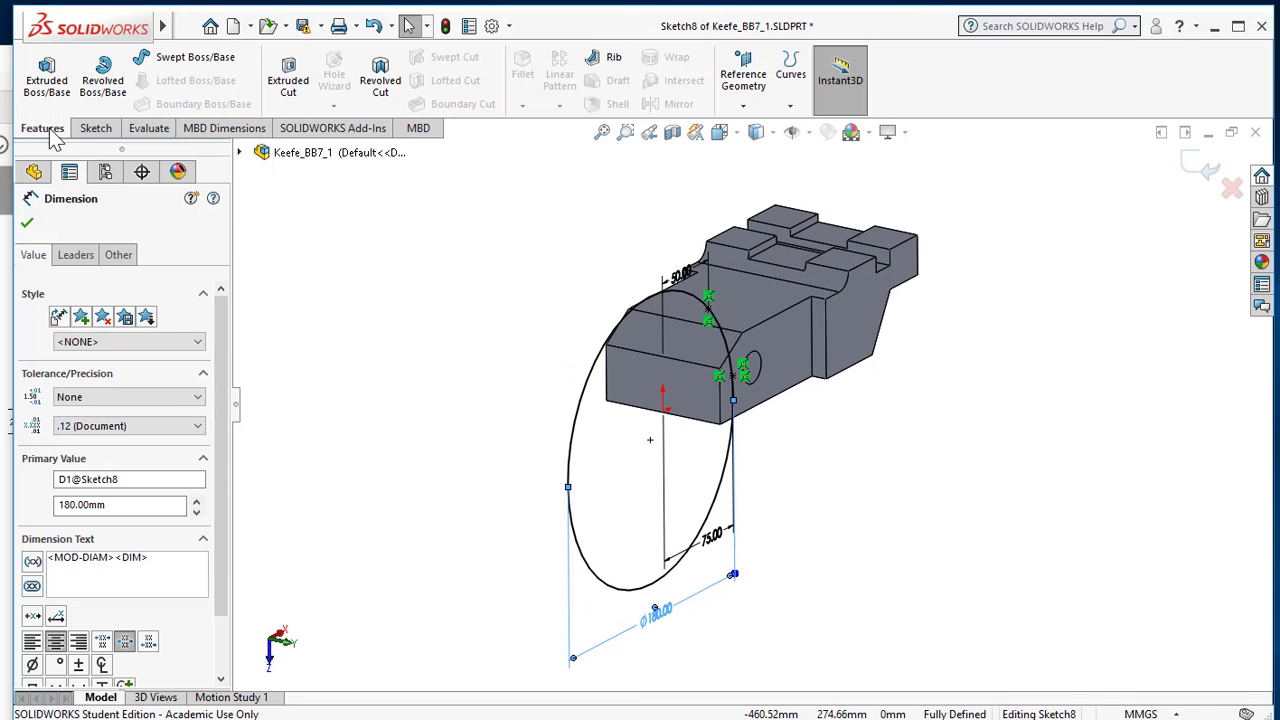
left_click(288, 80)
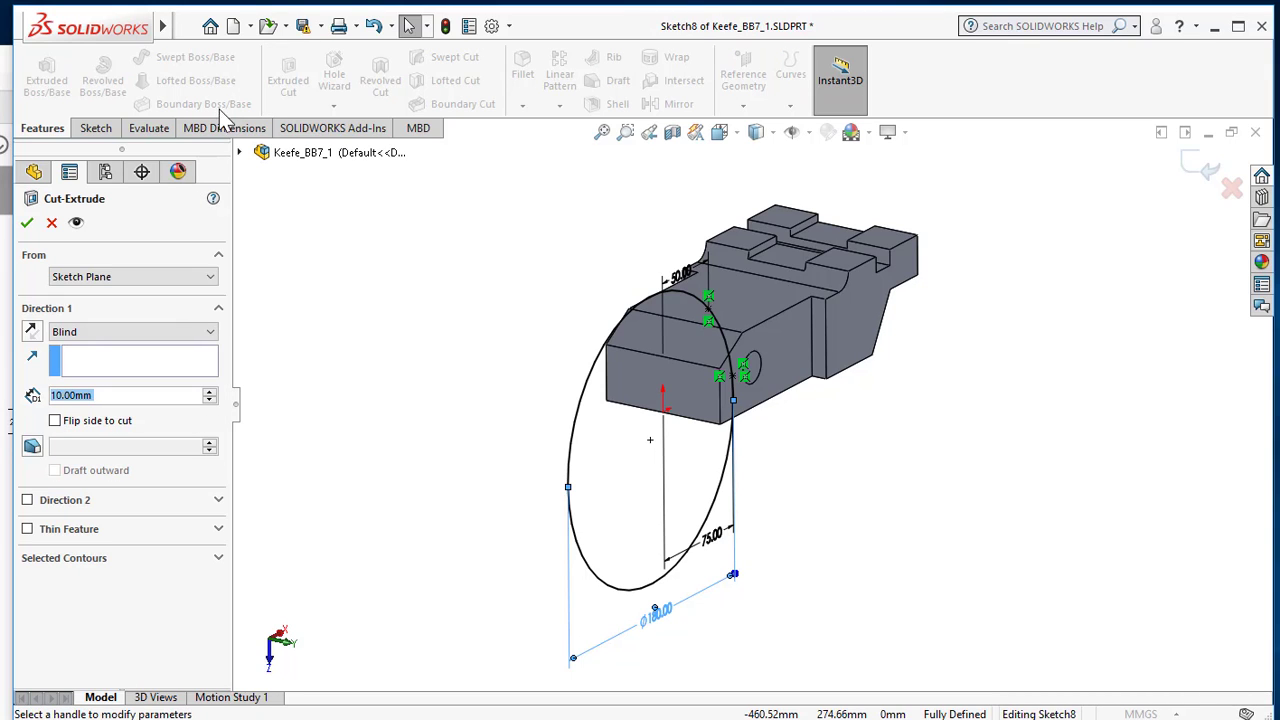
left_click(3, 75)
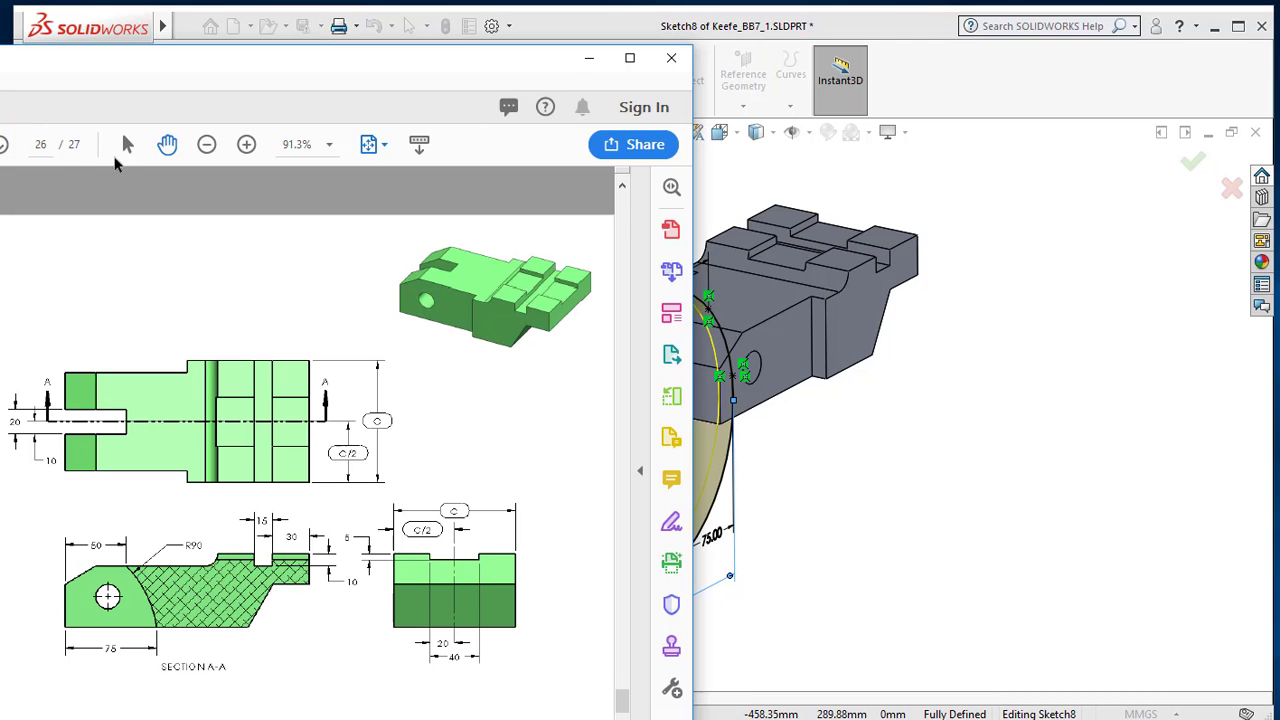
left_click_drag(125, 66, 421, 21)
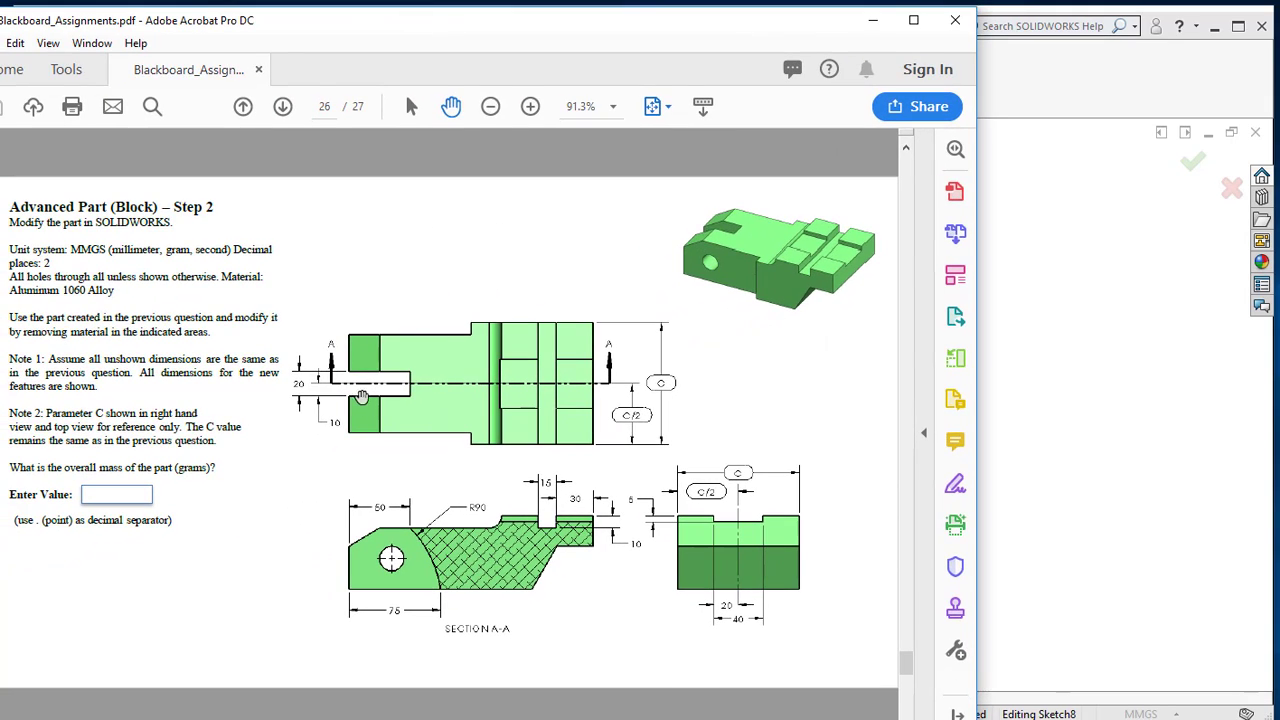
left_click_drag(680, 48, 273, 149)
left_click(838, 35)
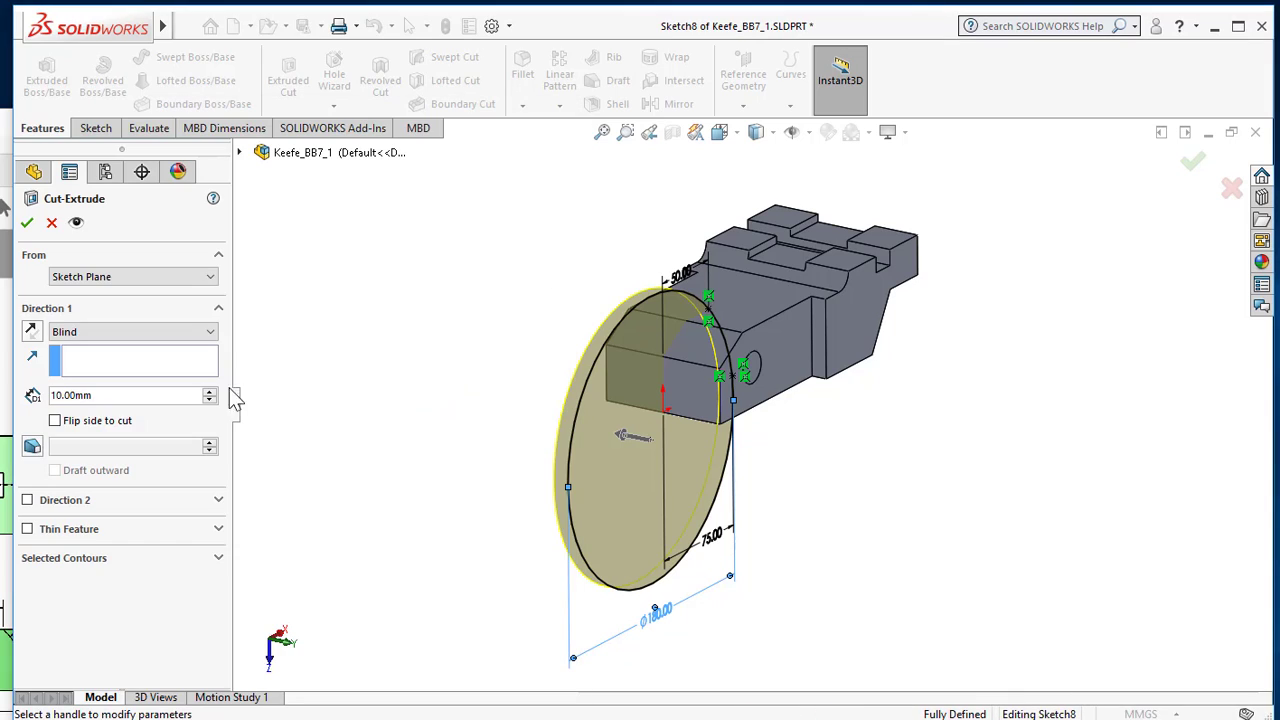
- Set the cut depth to 20 mm with a Mid Plane end condition
double_click(133, 396)
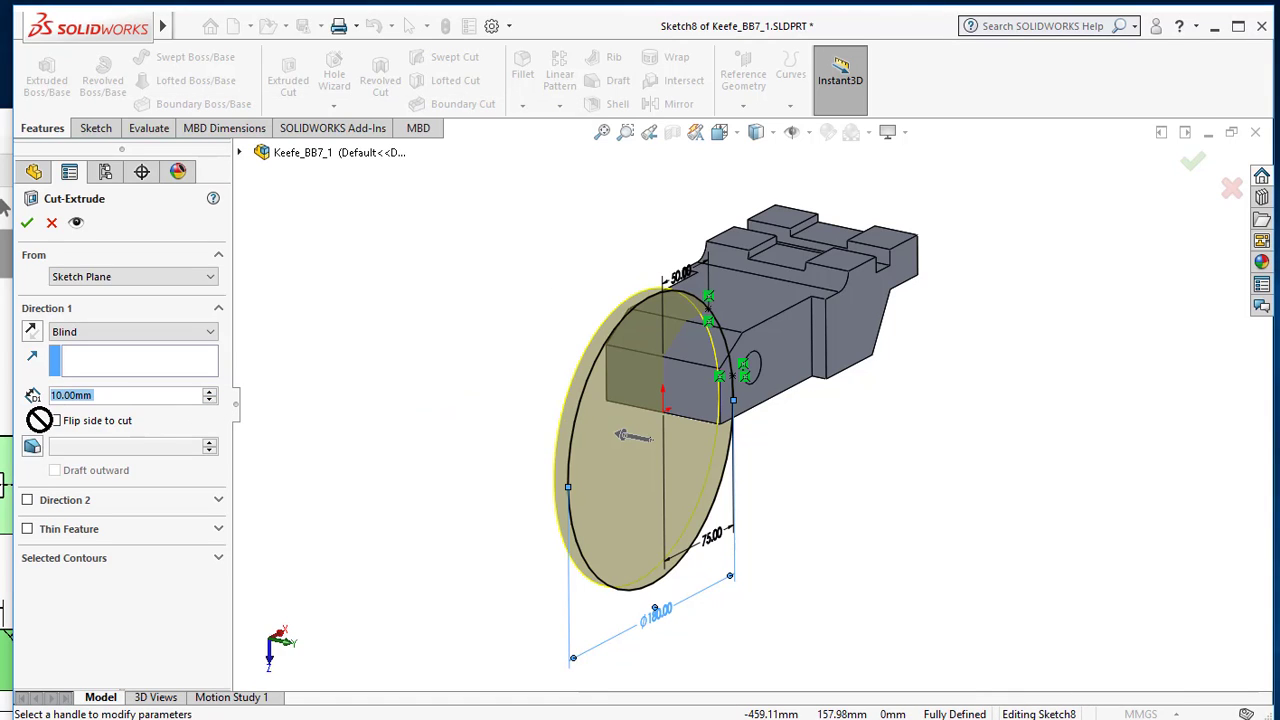
type("20")
key("Return")
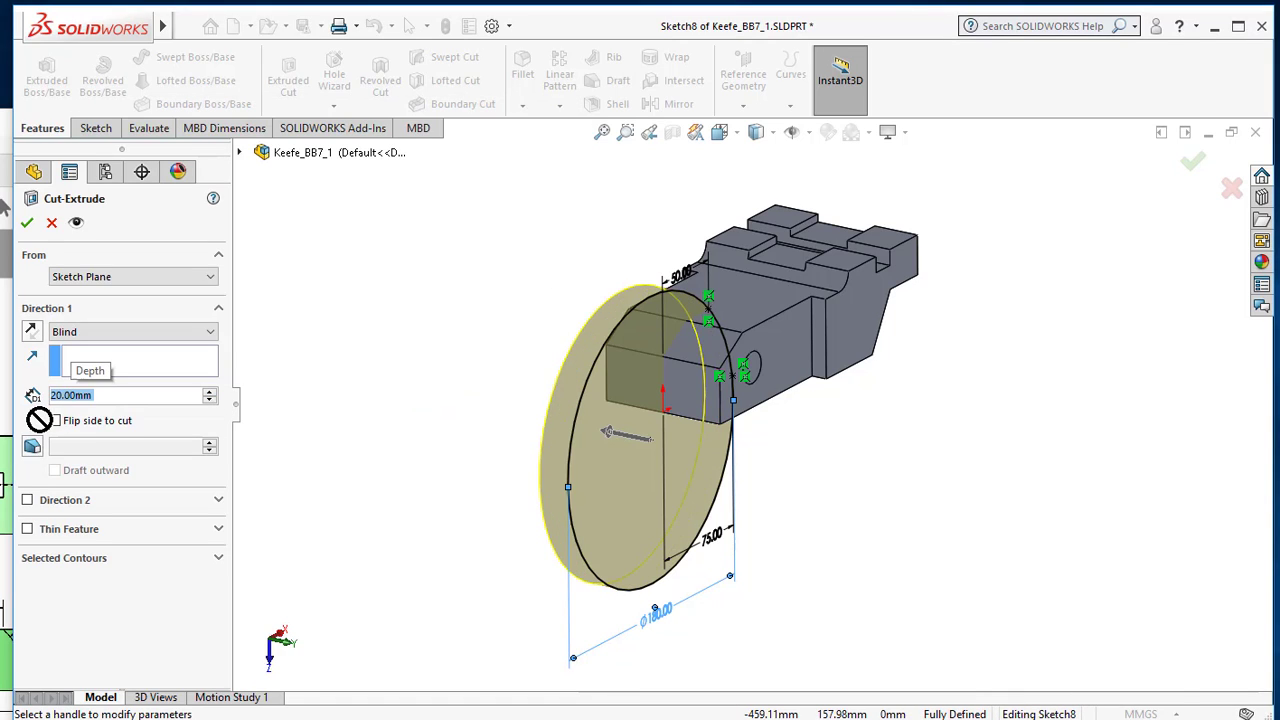
left_click(115, 334)
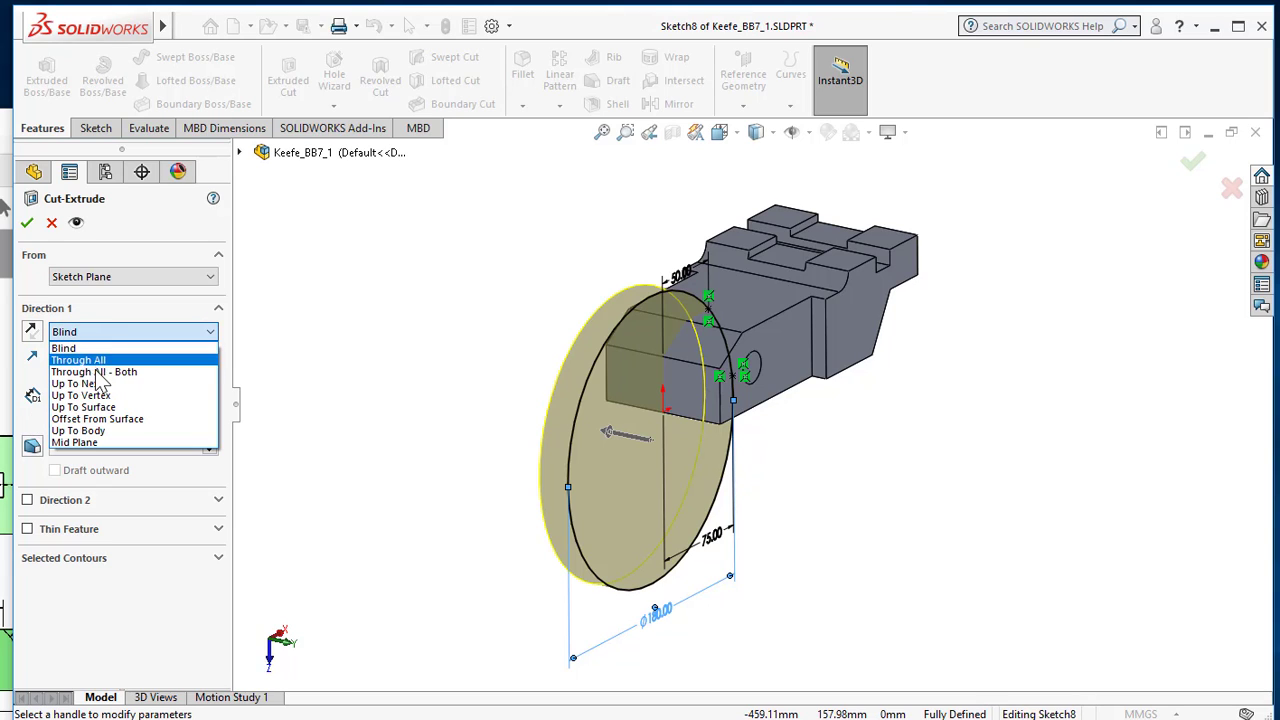
left_click(74, 442)
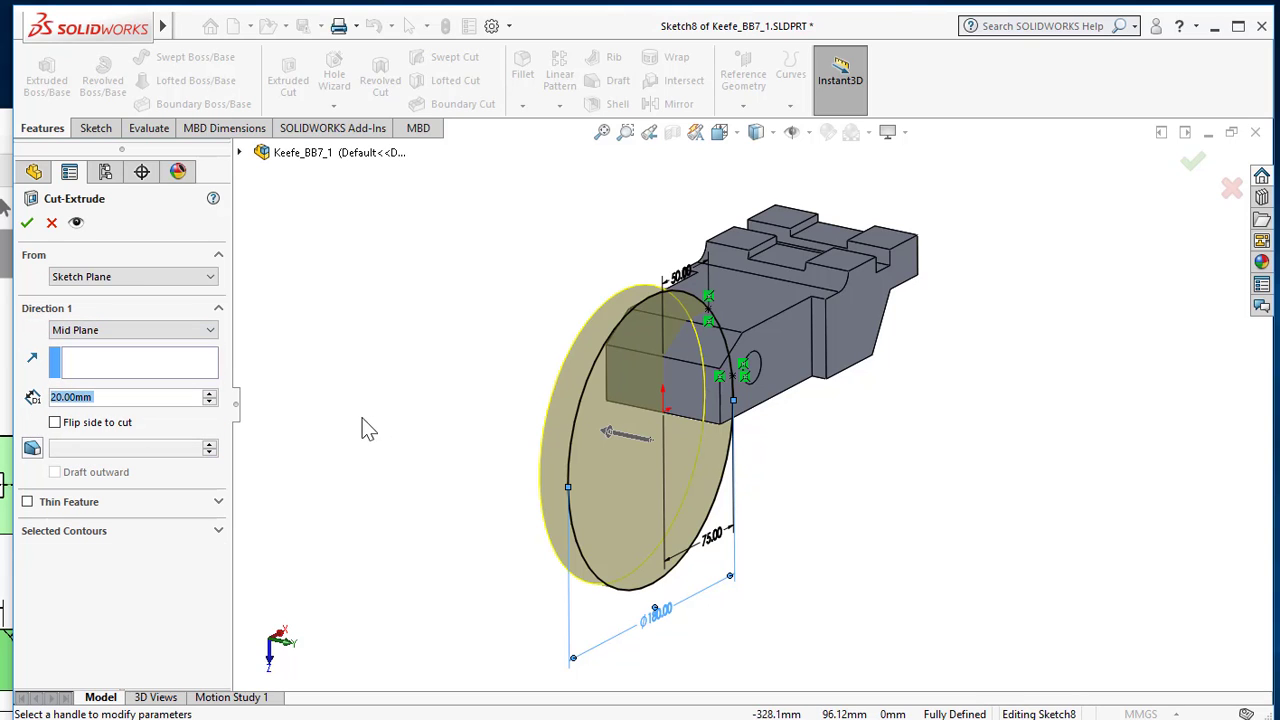
middle_click_drag(551, 443, 300, 430)
- Create Cut-Extrude4, check it with a Top Plane section view, then switch to Top view
left_click(27, 224)
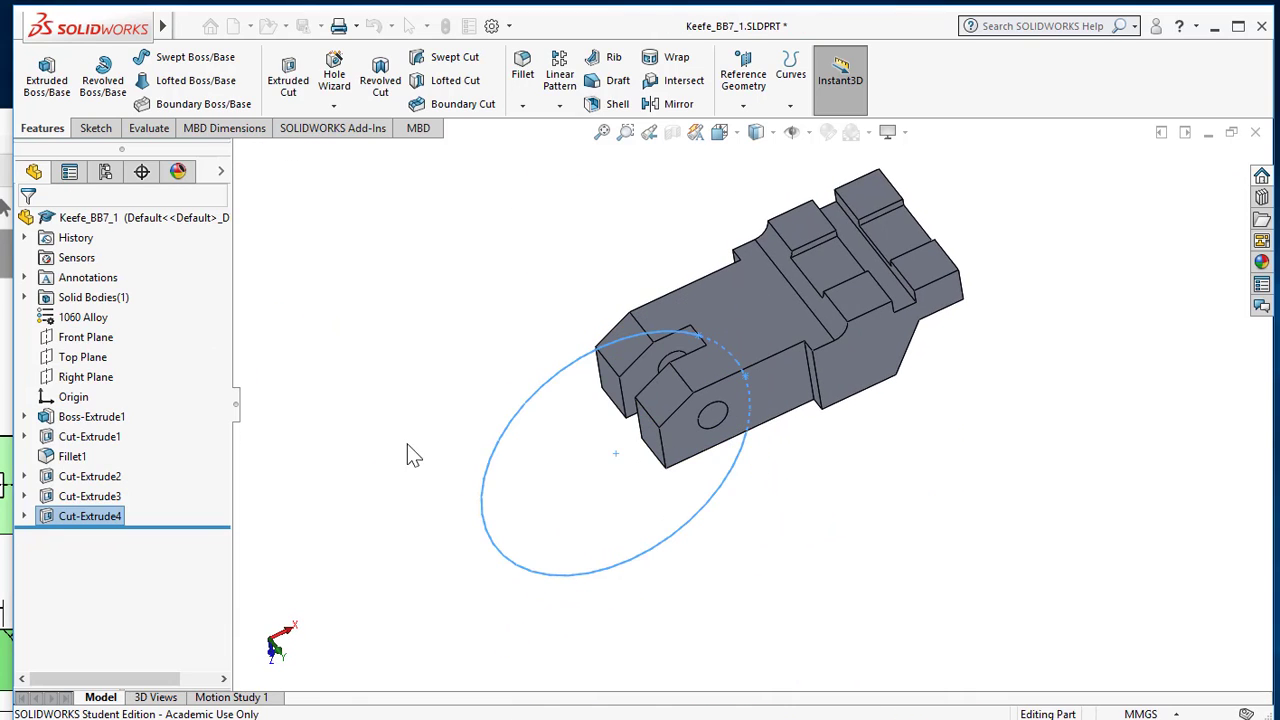
mouse_move(534, 471)
middle_mouse_down()
mouse_move(547, 481)
mouse_move(491, 451)
mouse_move(431, 371)
mouse_move(451, 409)
mouse_move(377, 376)
mouse_move(417, 297)
mouse_move(340, 358)
middle_mouse_up()
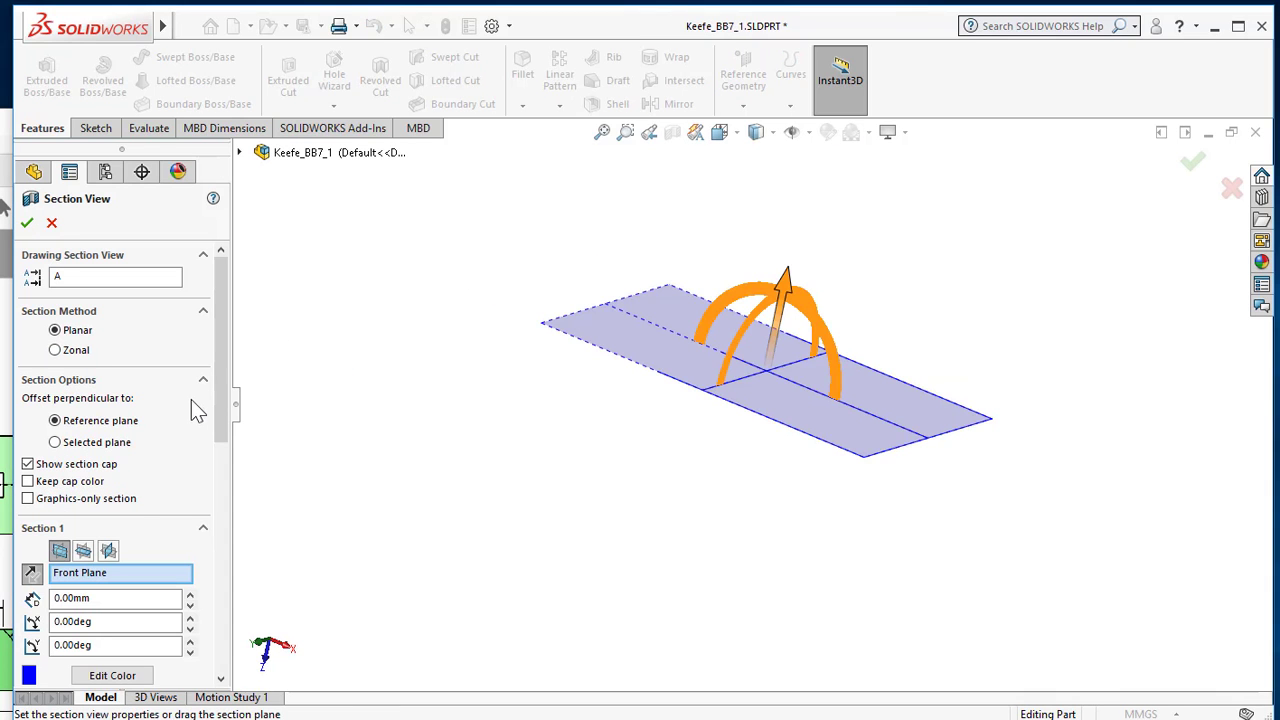
left_click(83, 550)
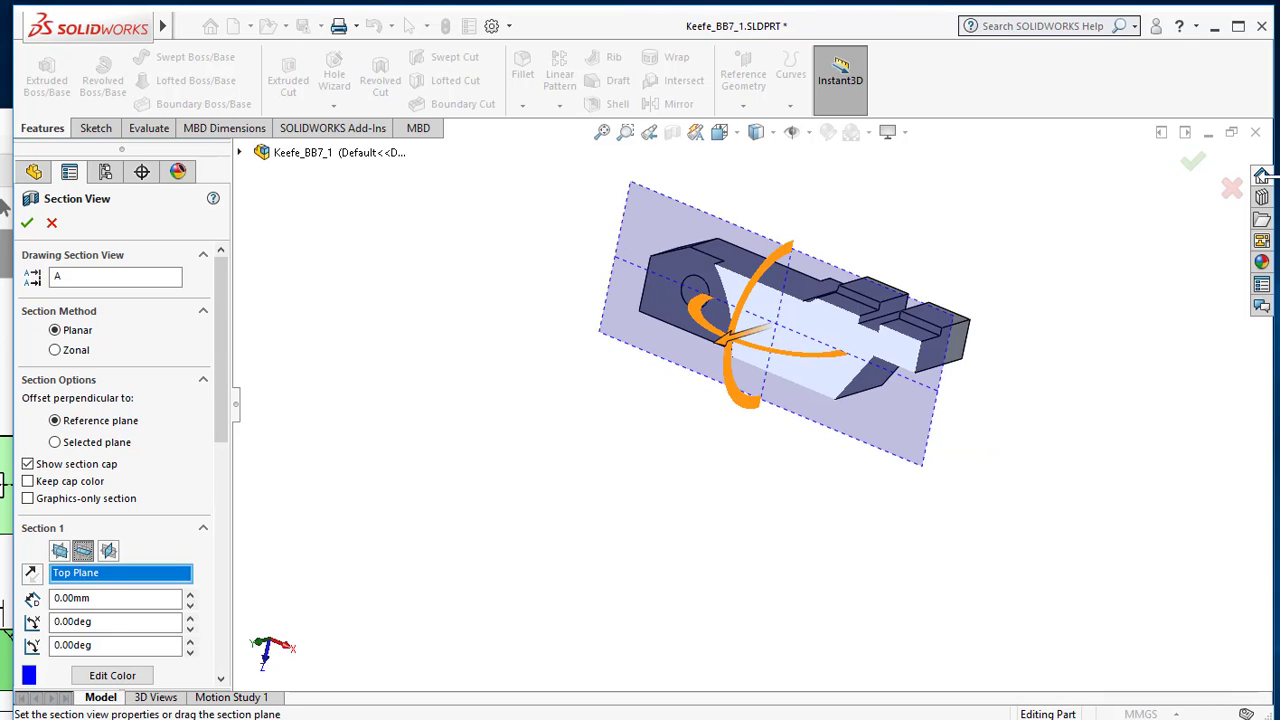
left_click(1193, 164)
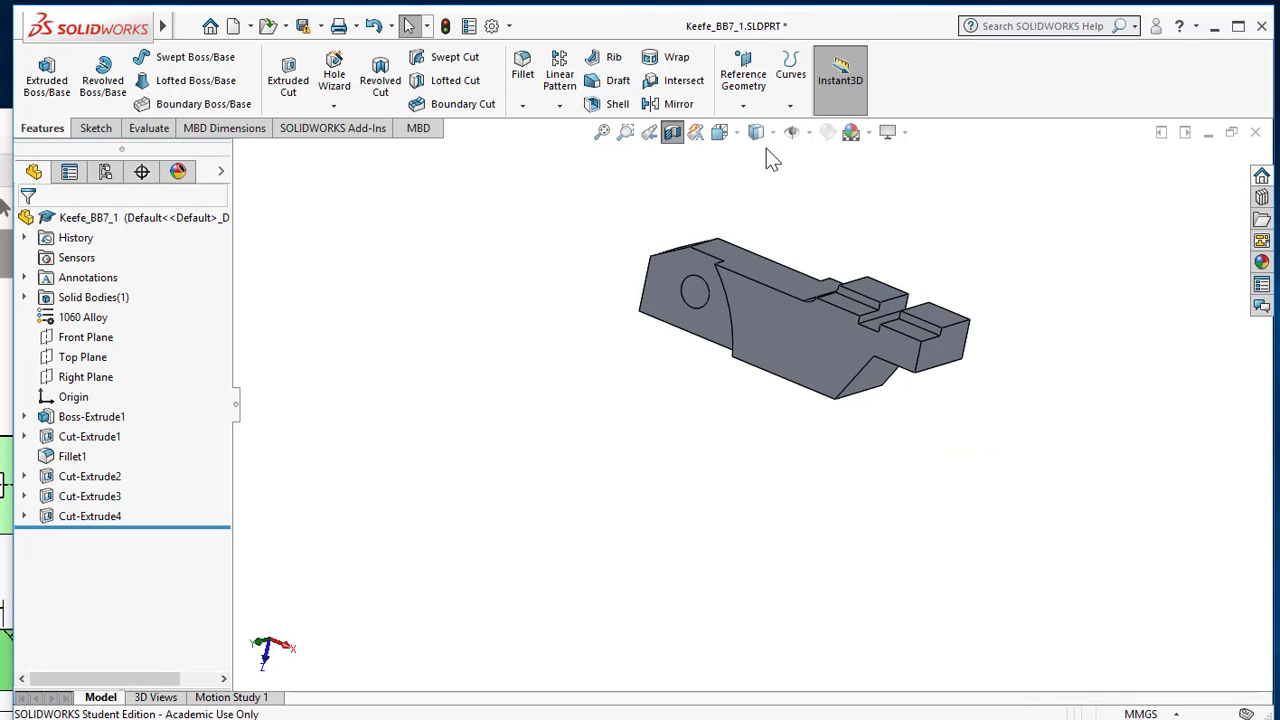
left_click(733, 133)
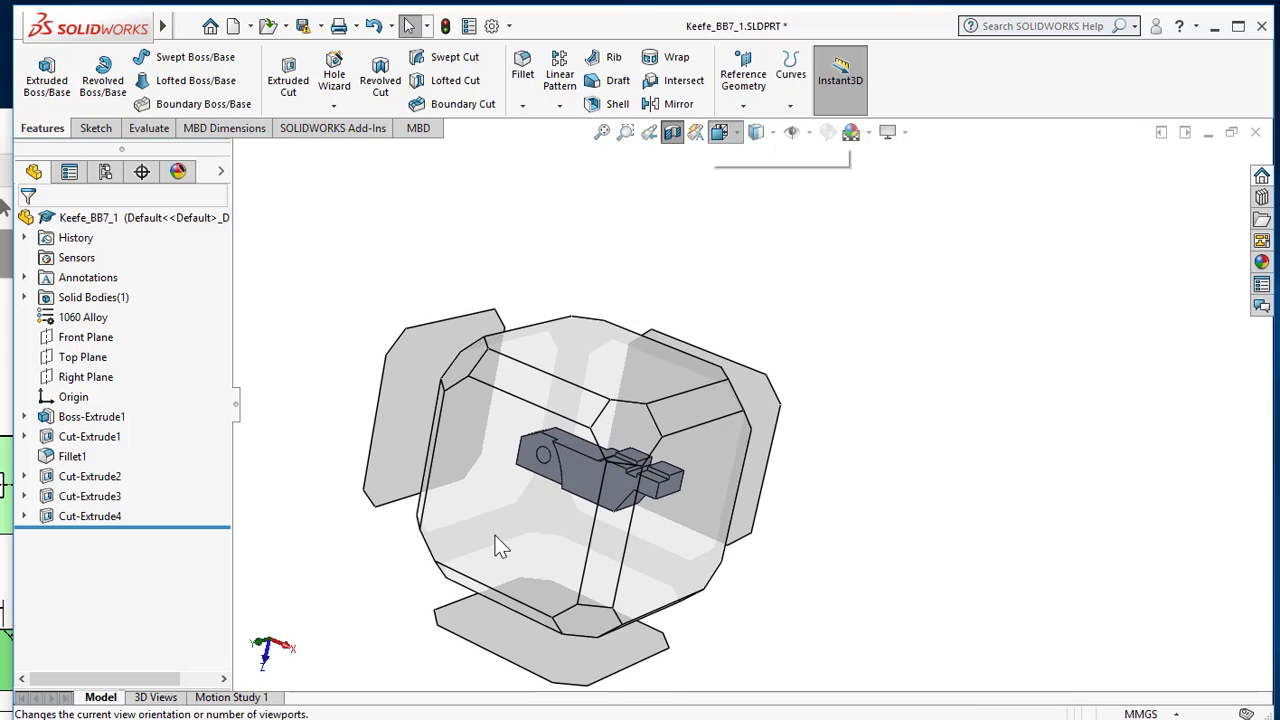
left_click(493, 542)
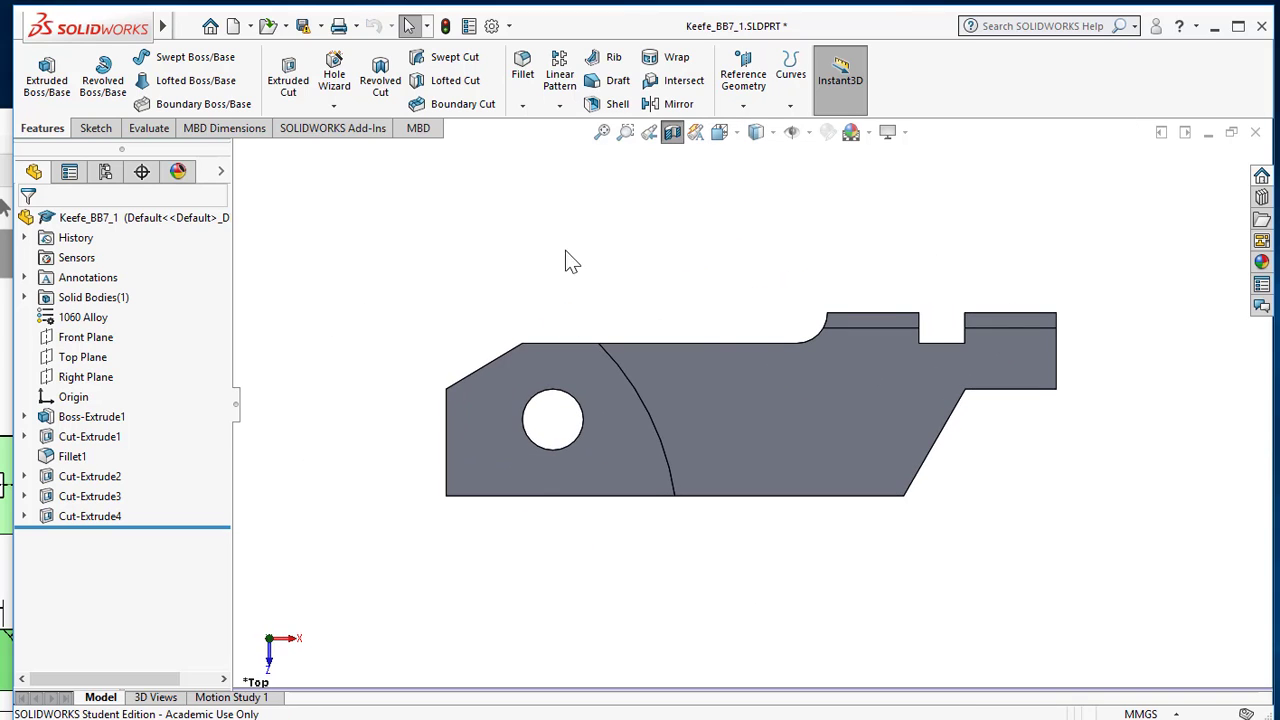
left_click(4, 207)
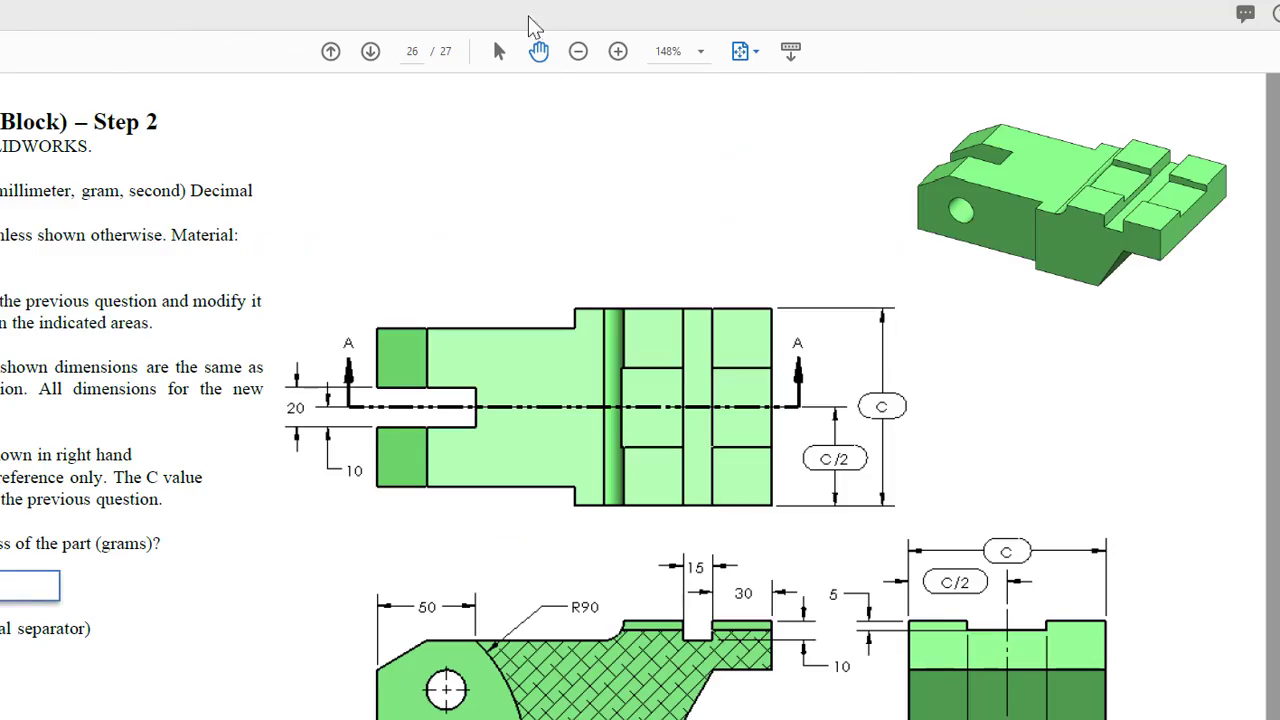
double_click(530, 18)
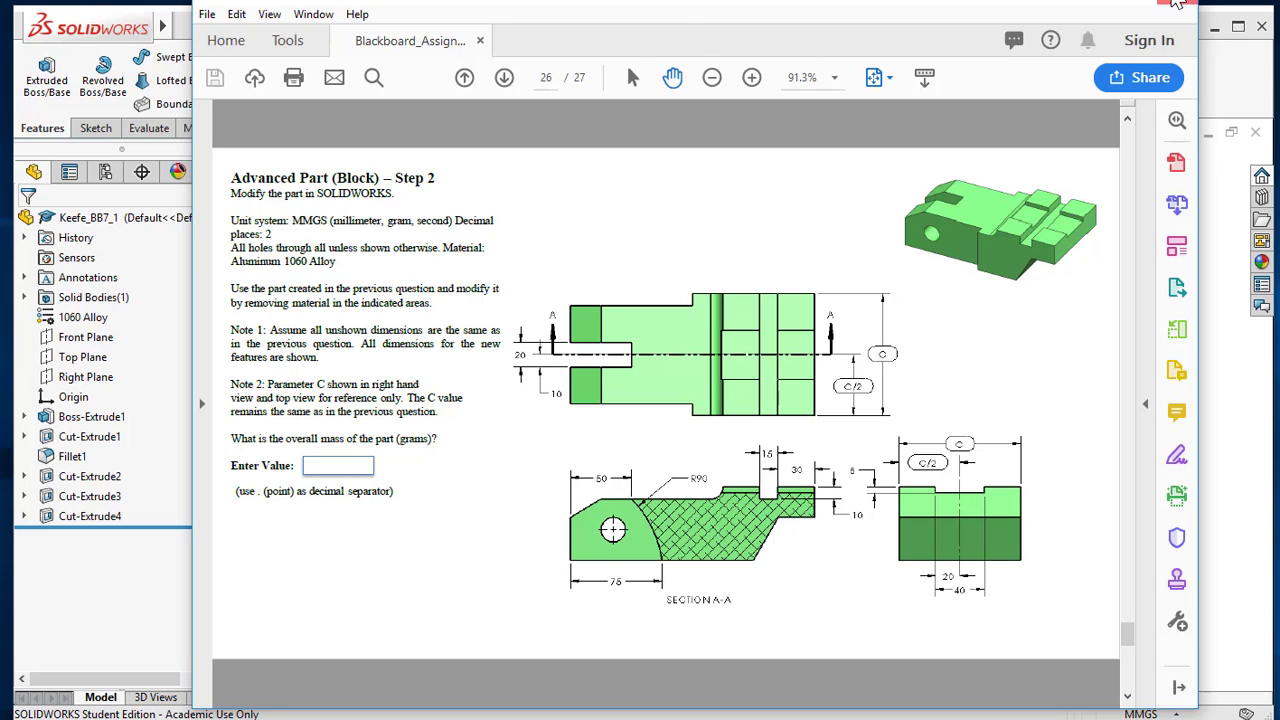
key("alt+Tab")
- Orbit the part to inspect the Cut-Extrude4 slot from several sides
middle_click_drag(766, 380, 811, 428)
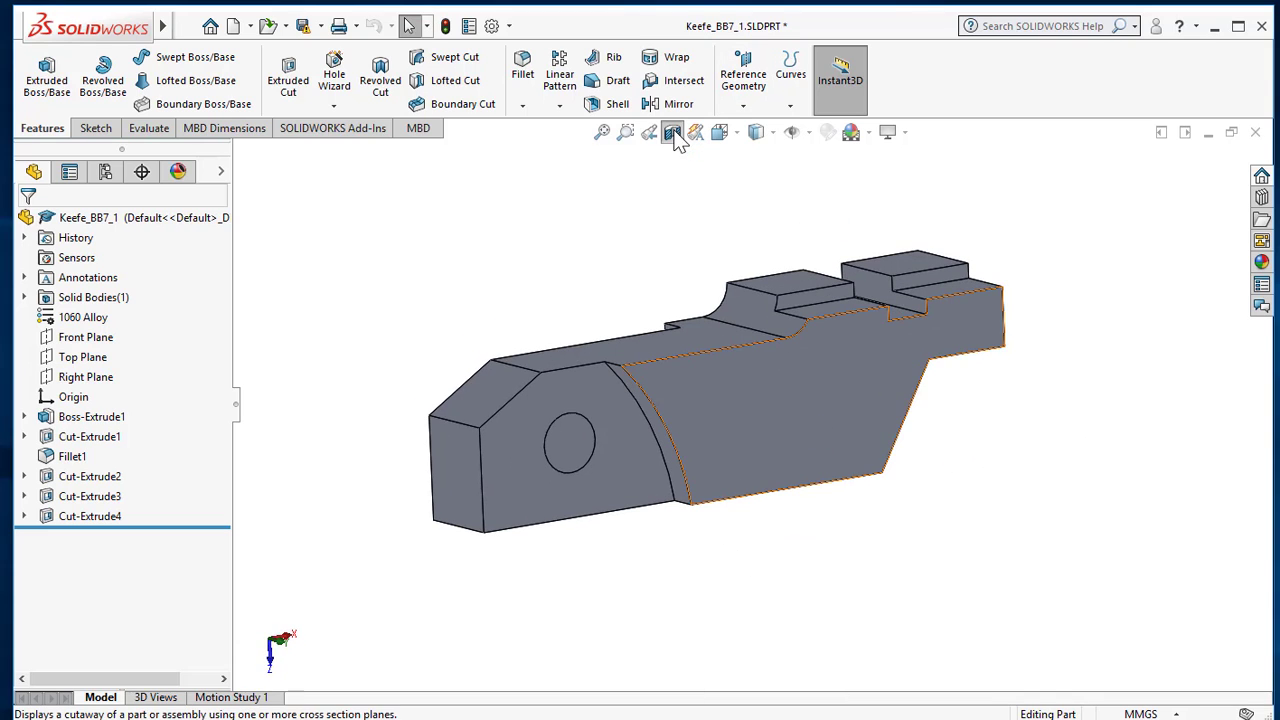
middle_click_drag(640, 230, 652, 412)
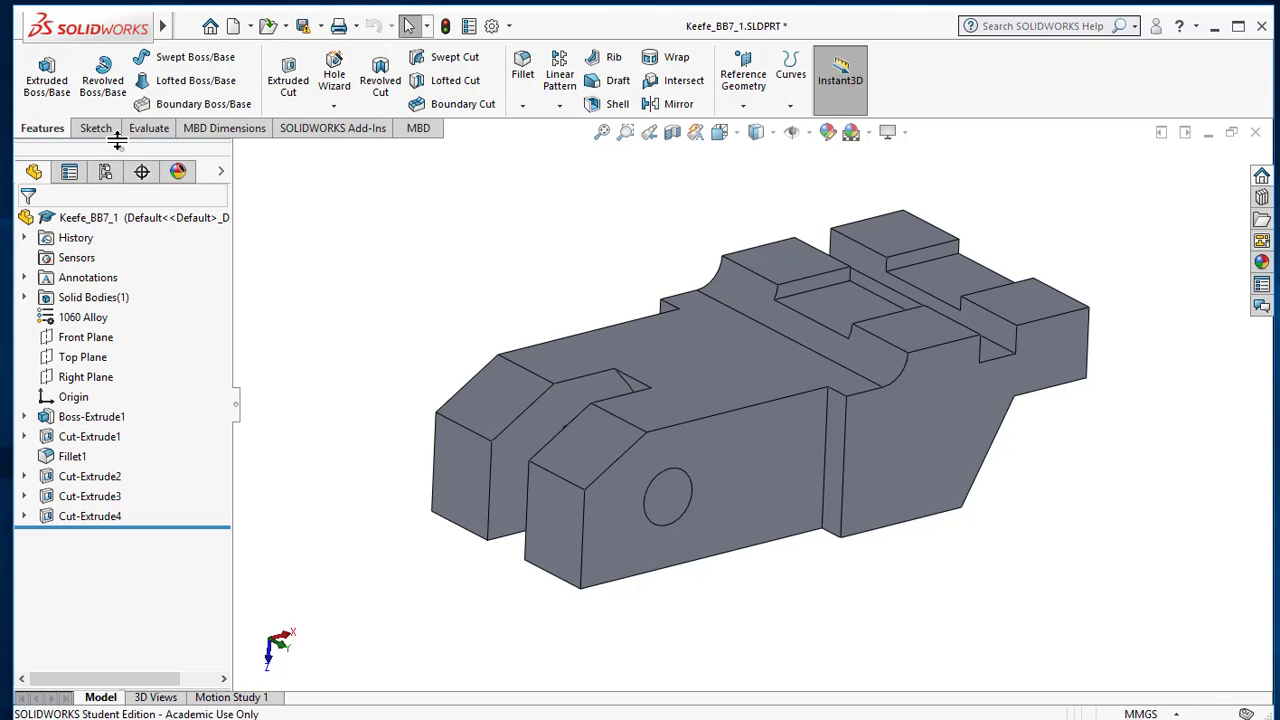
left_click(150, 130)
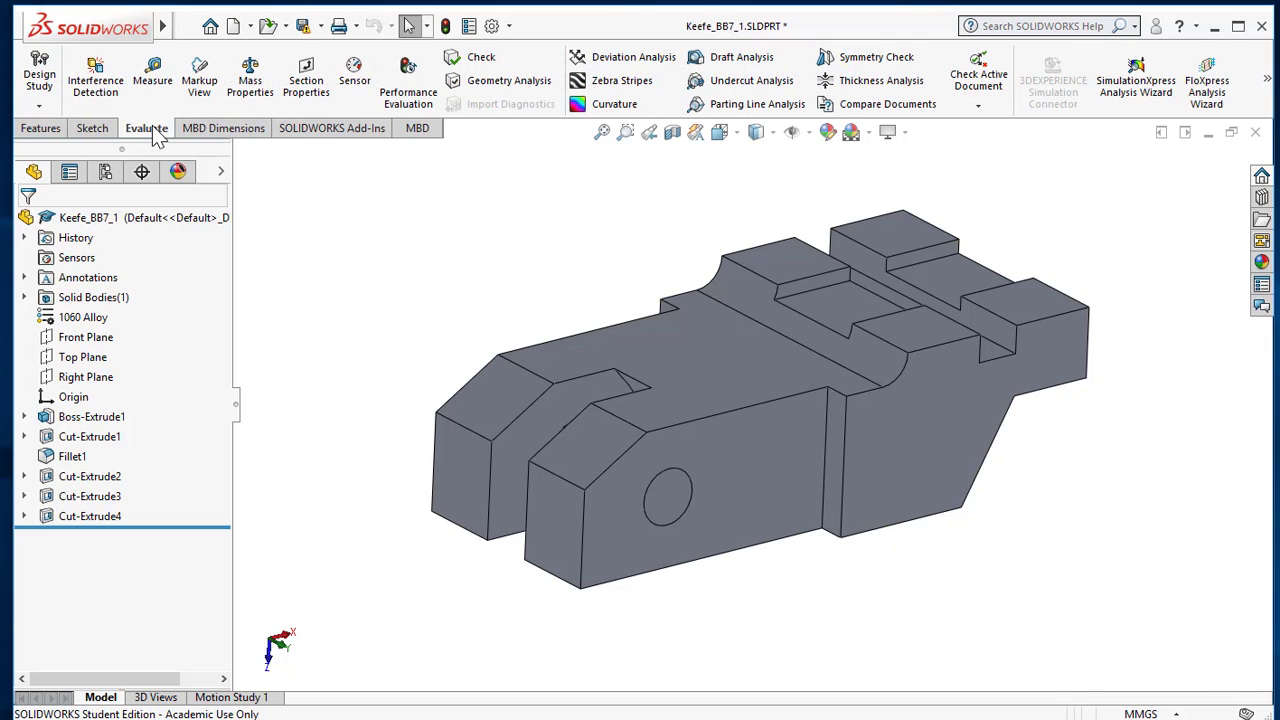
left_click(252, 86)
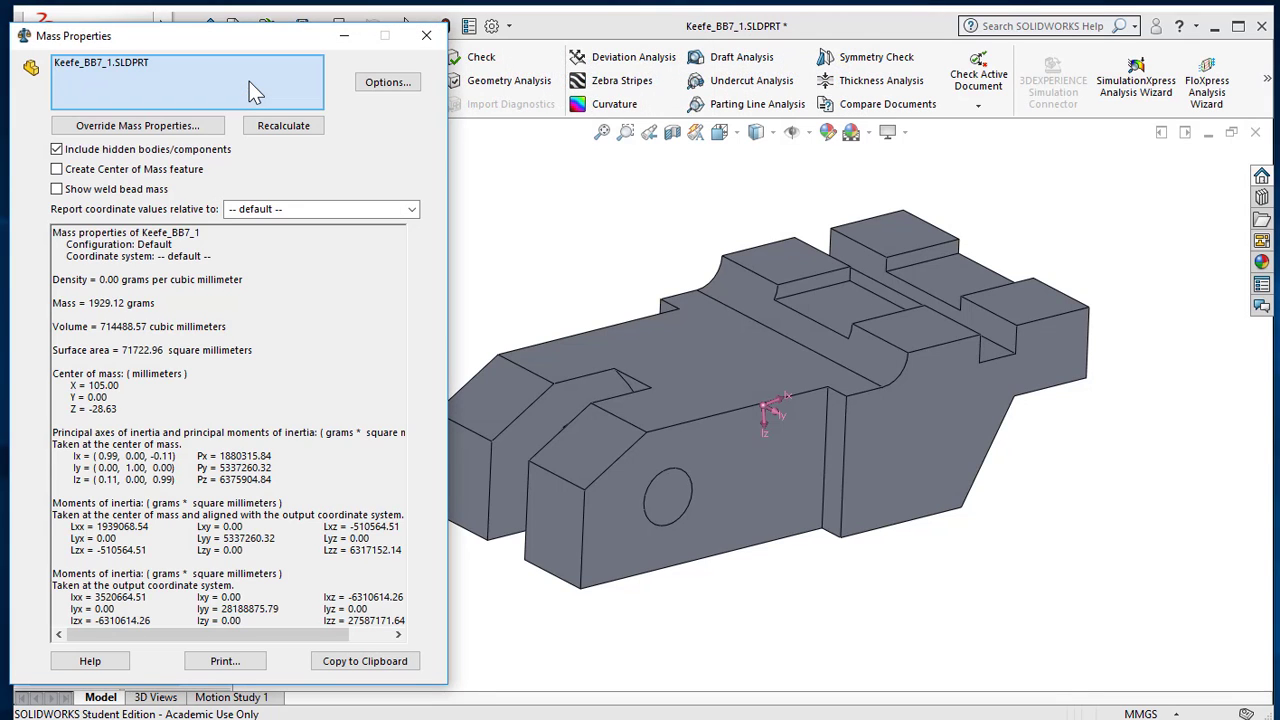